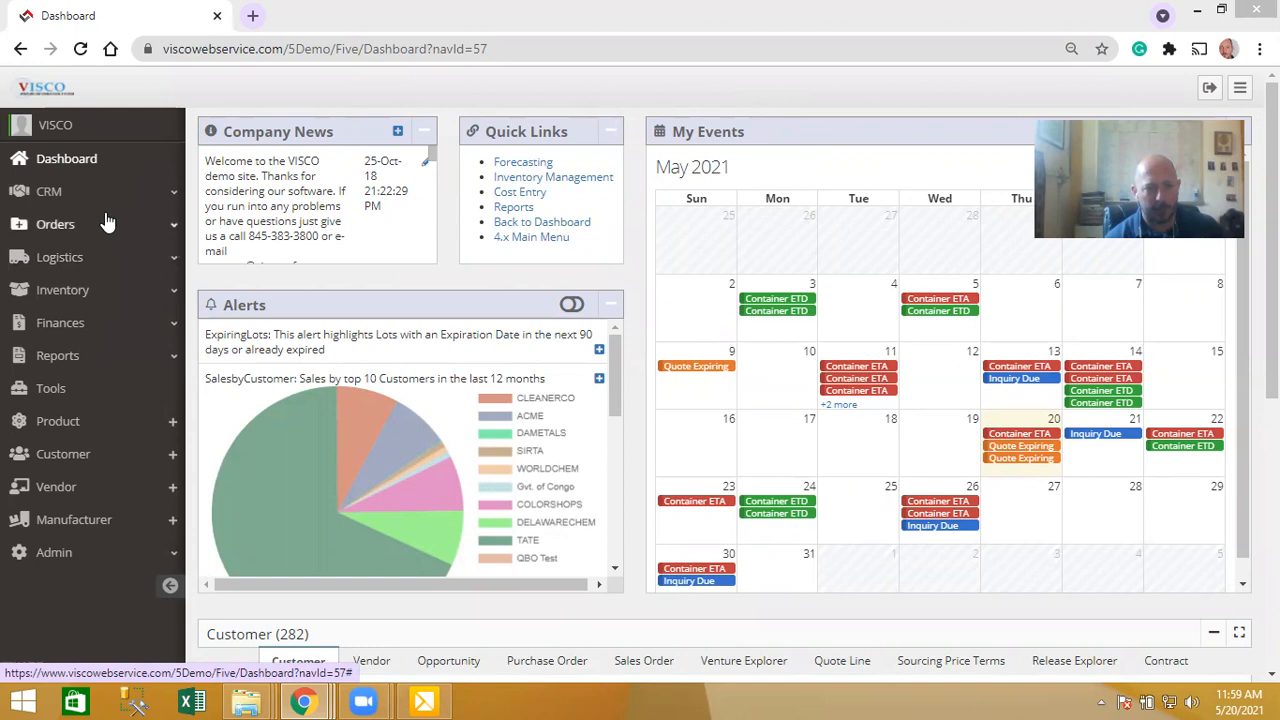
Create a new sales order for customer 3BROS.
click(94, 227)
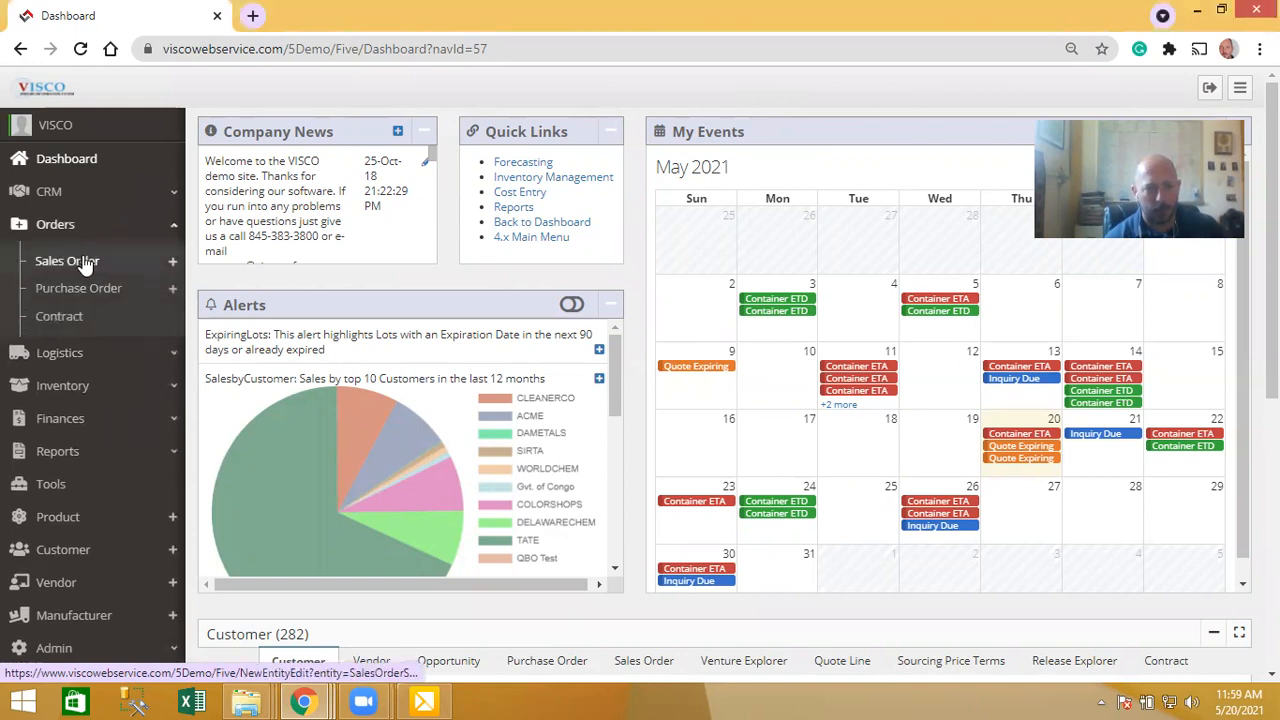
click(172, 263)
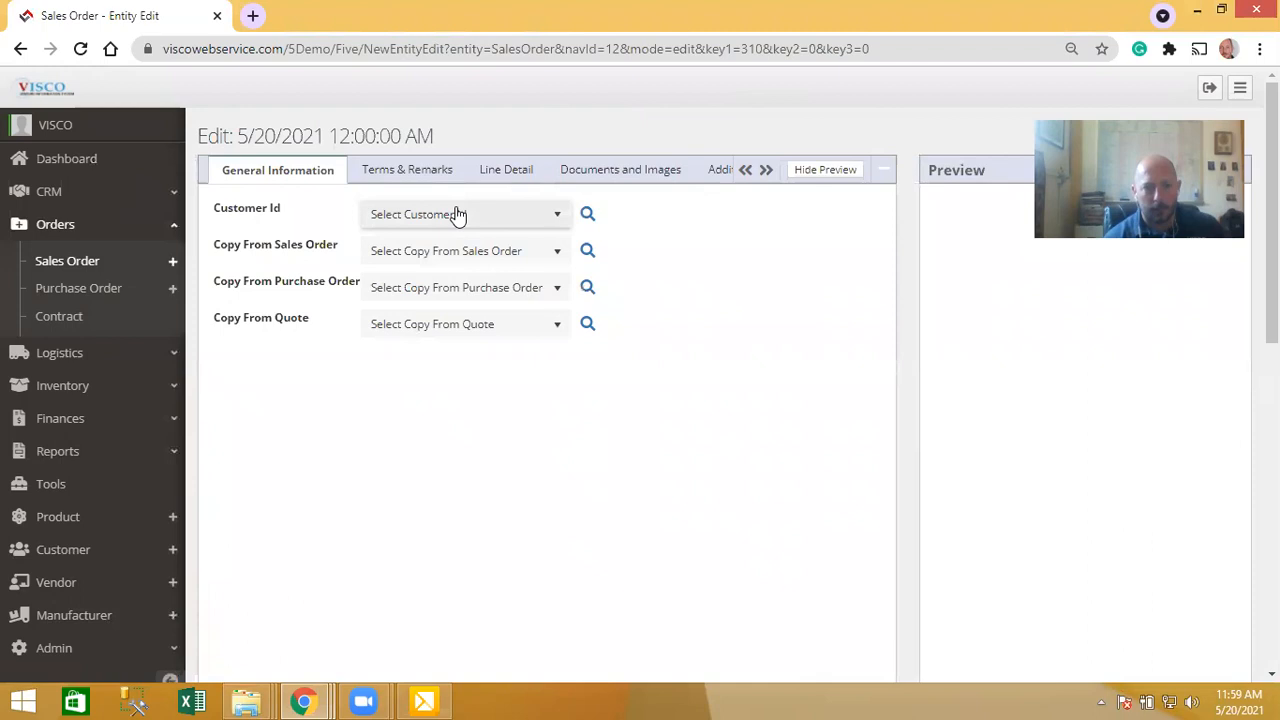
click(457, 214)
click(400, 410)
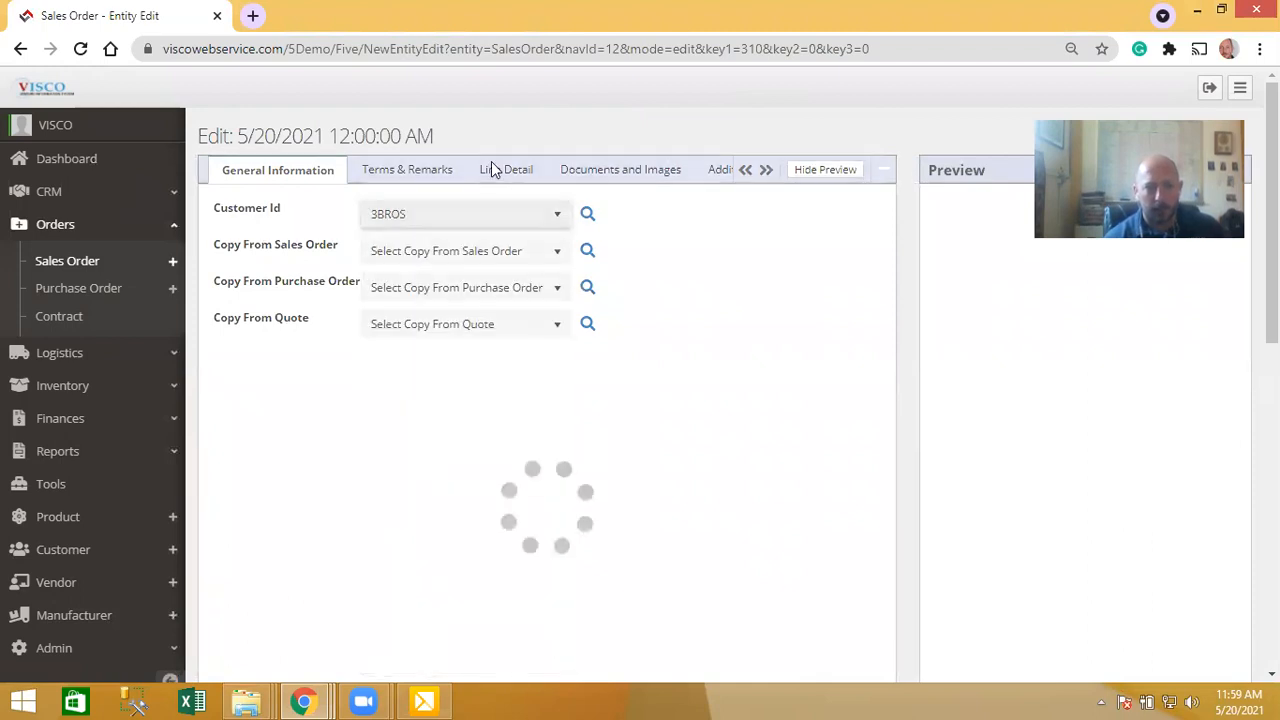
Add a line to the sales order for product 011500 with an ordered quantity of 10.
click(492, 177)
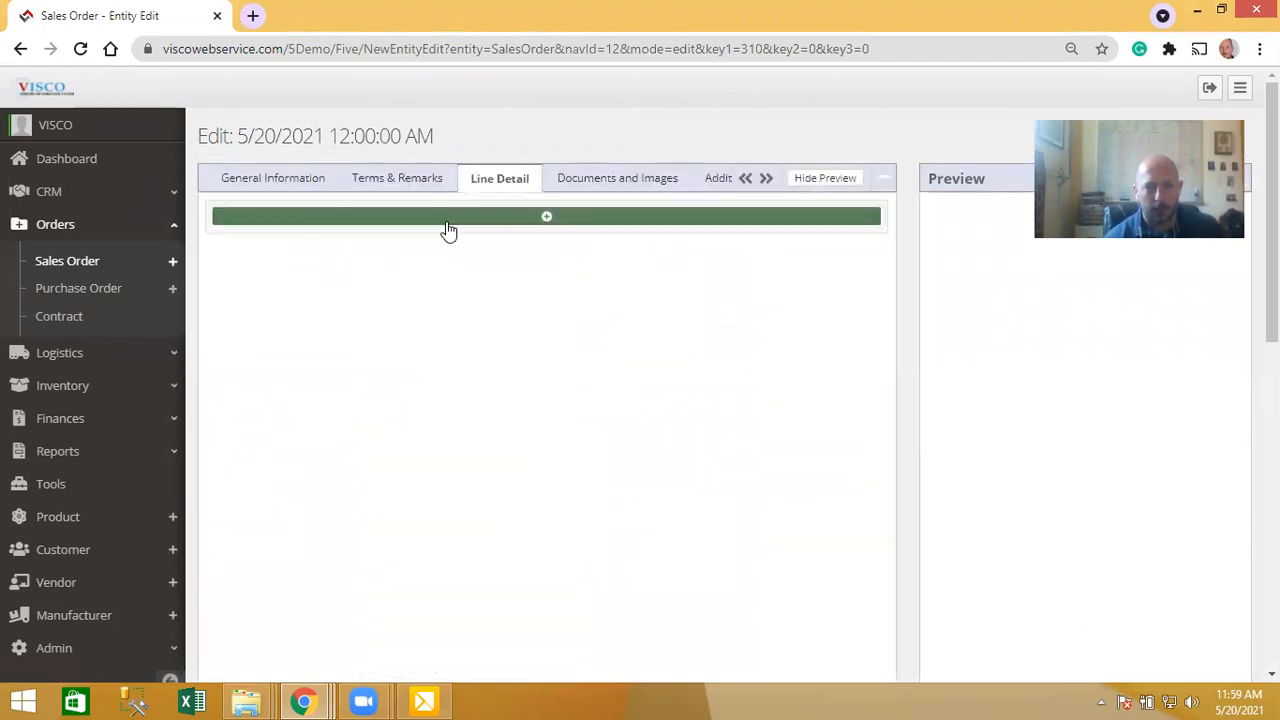
click(357, 248)
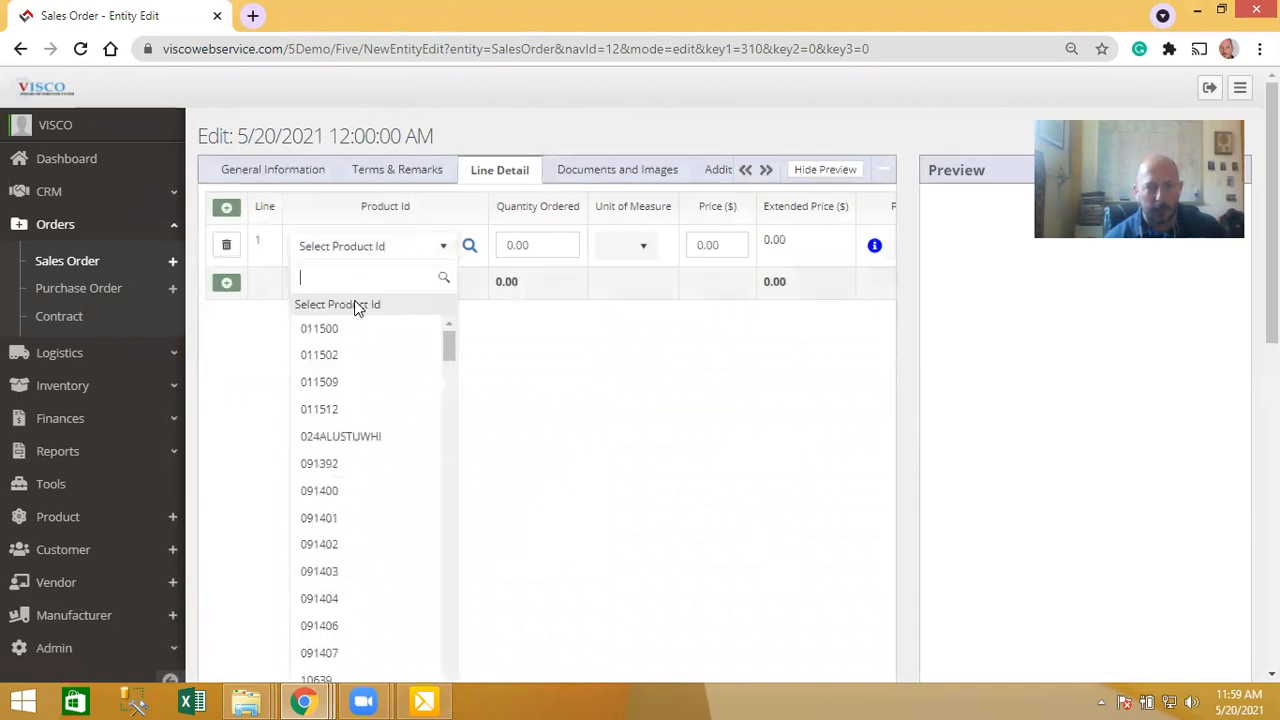
click(360, 328)
click(562, 247)
drag(562, 247, 491, 249)
text(10)
Return to the order's general information and set its status to SO Issued.
click(295, 186)
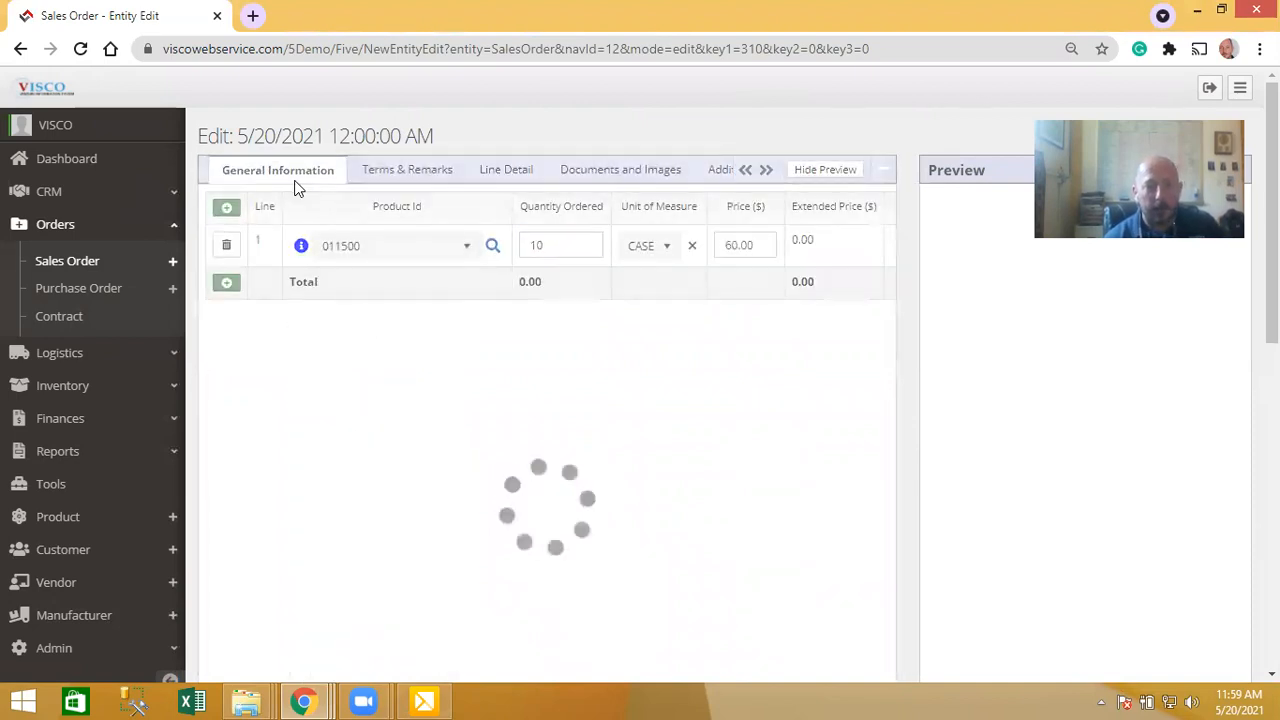
click(430, 316)
click(420, 375)
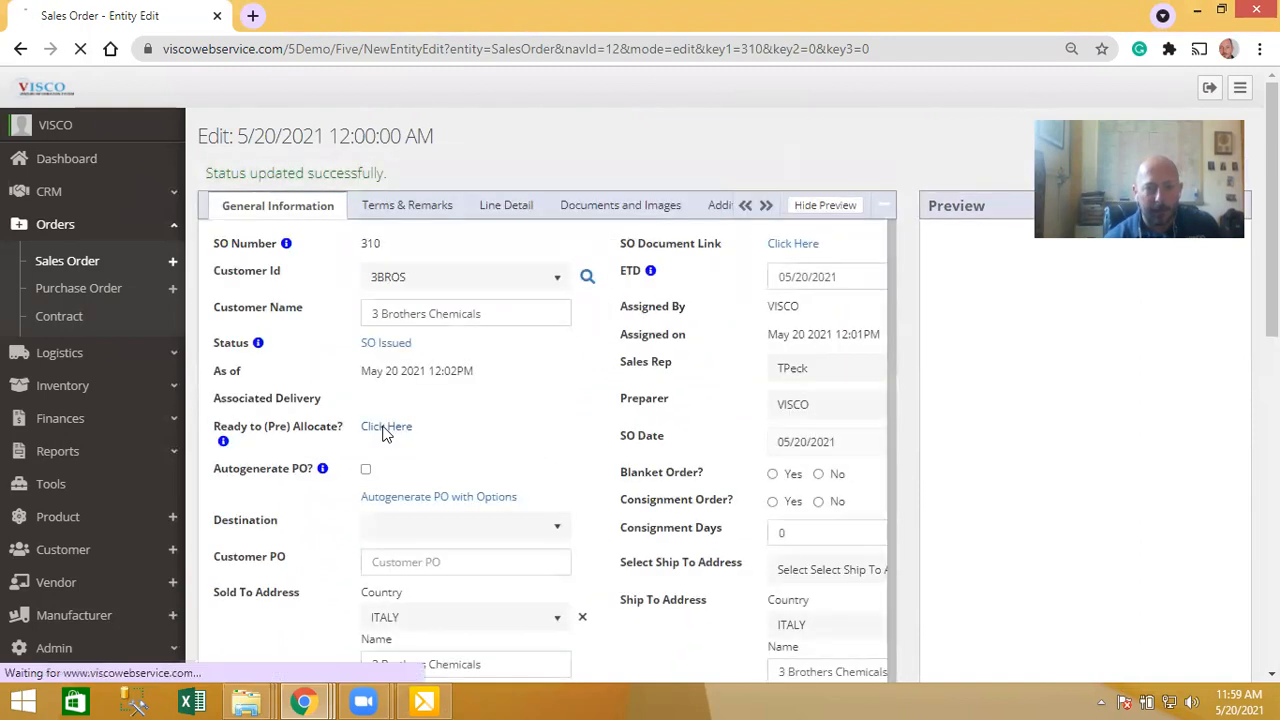
Allocate the order line from 2WHSE with status Released to Logistics, assigning it to a new delivery, and review the allocation row.
click(386, 432)
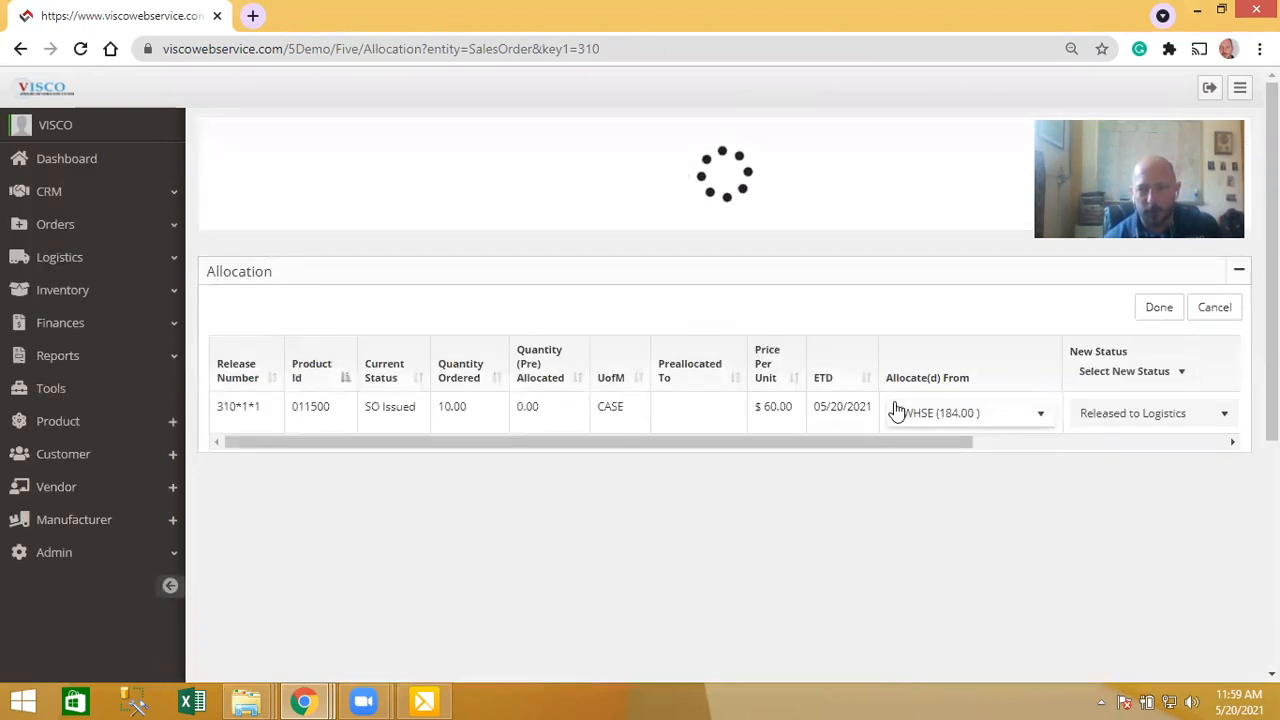
drag(920, 452, 1170, 452)
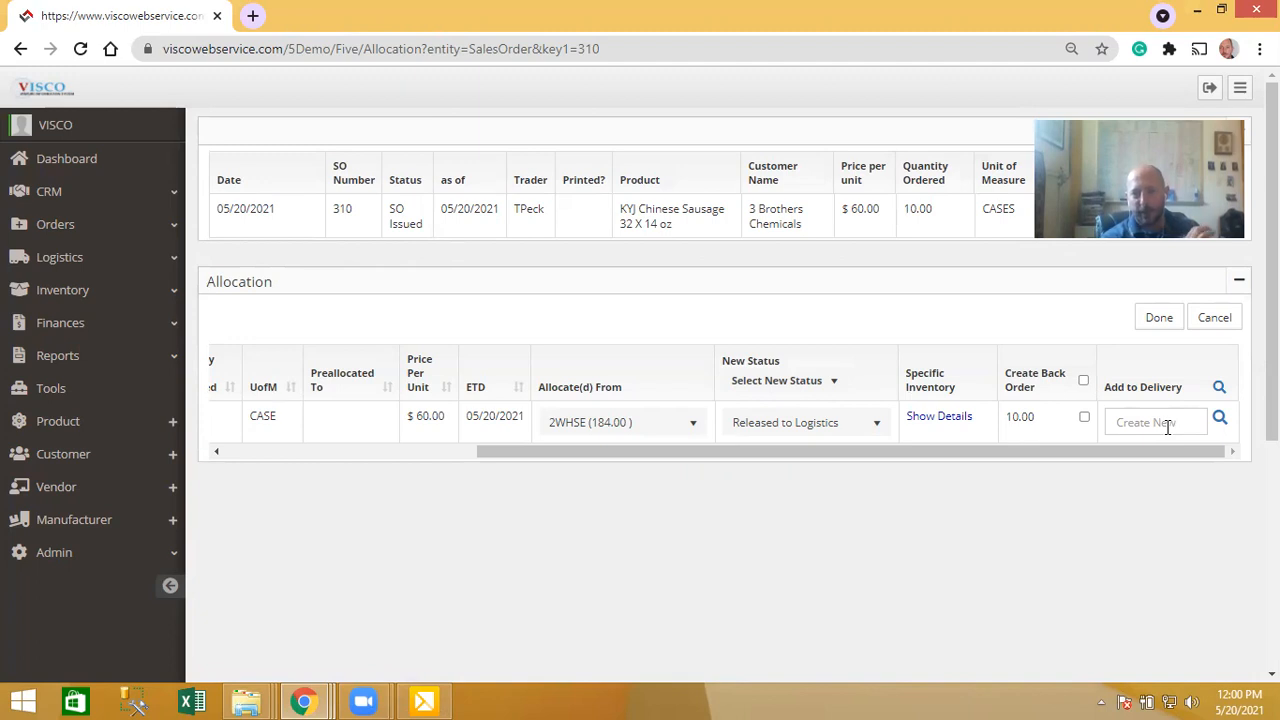
click(1158, 330)
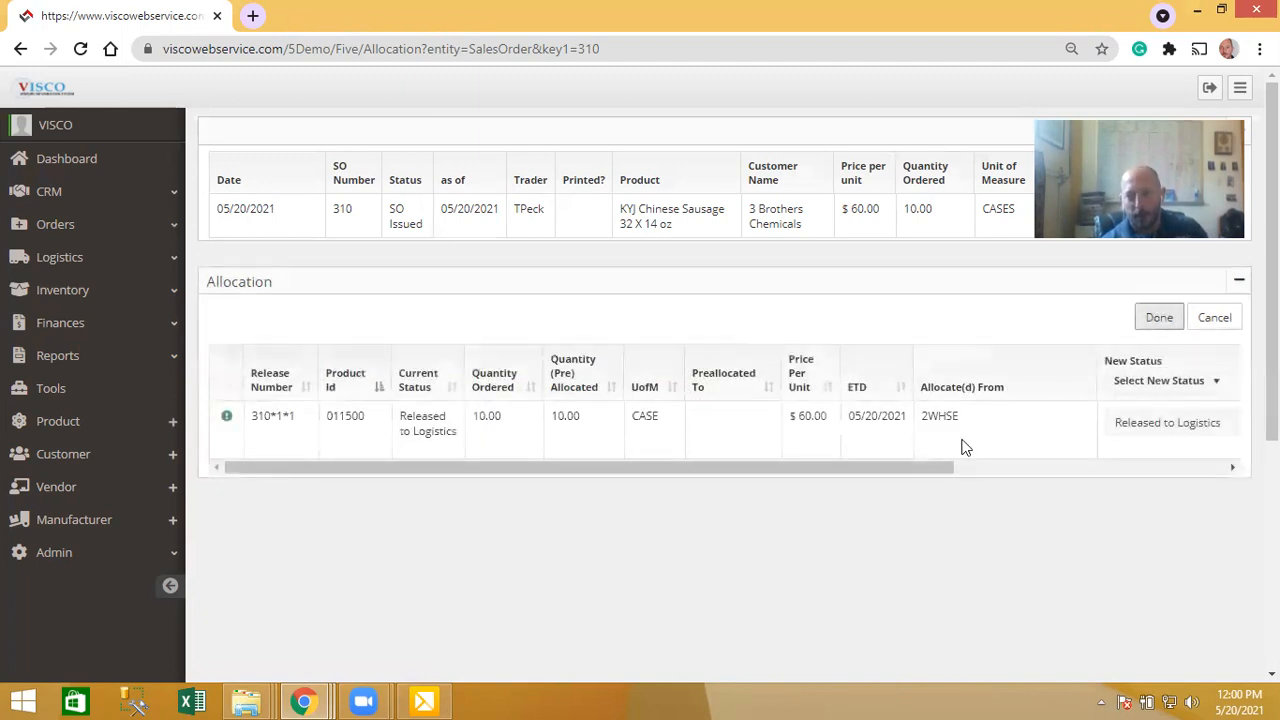
drag(914, 467, 1195, 462)
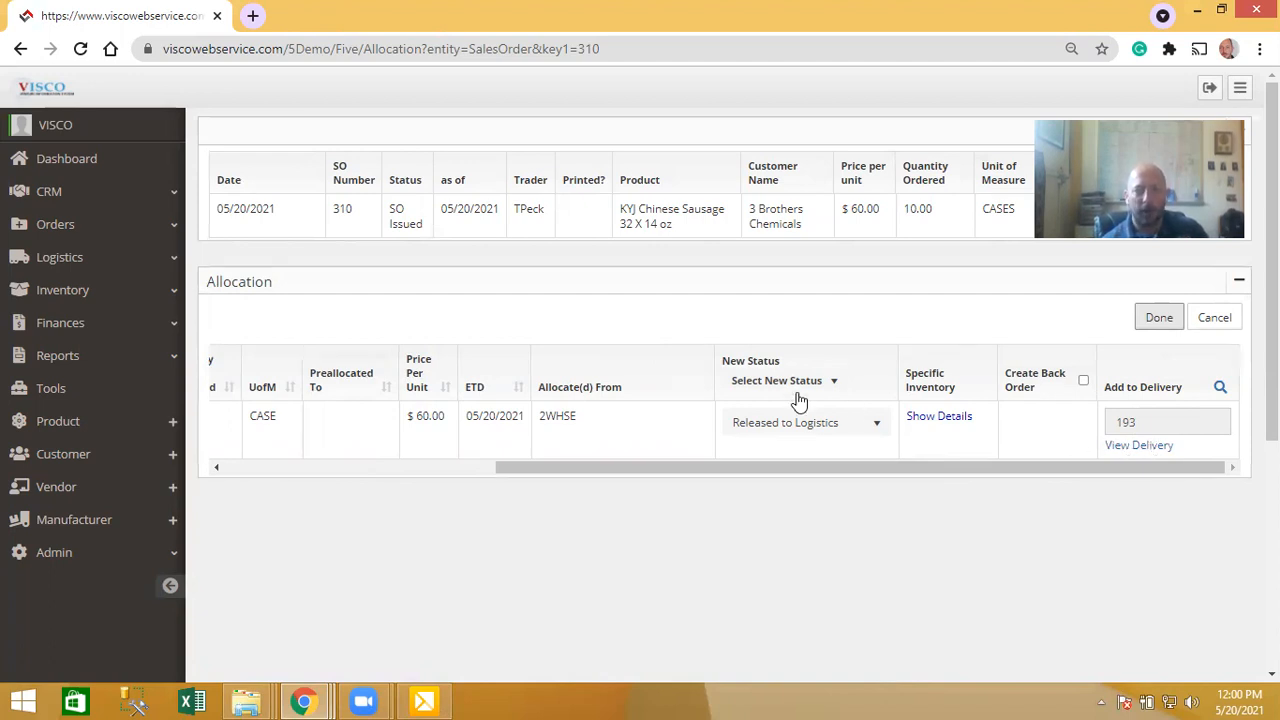
drag(768, 467, 490, 447)
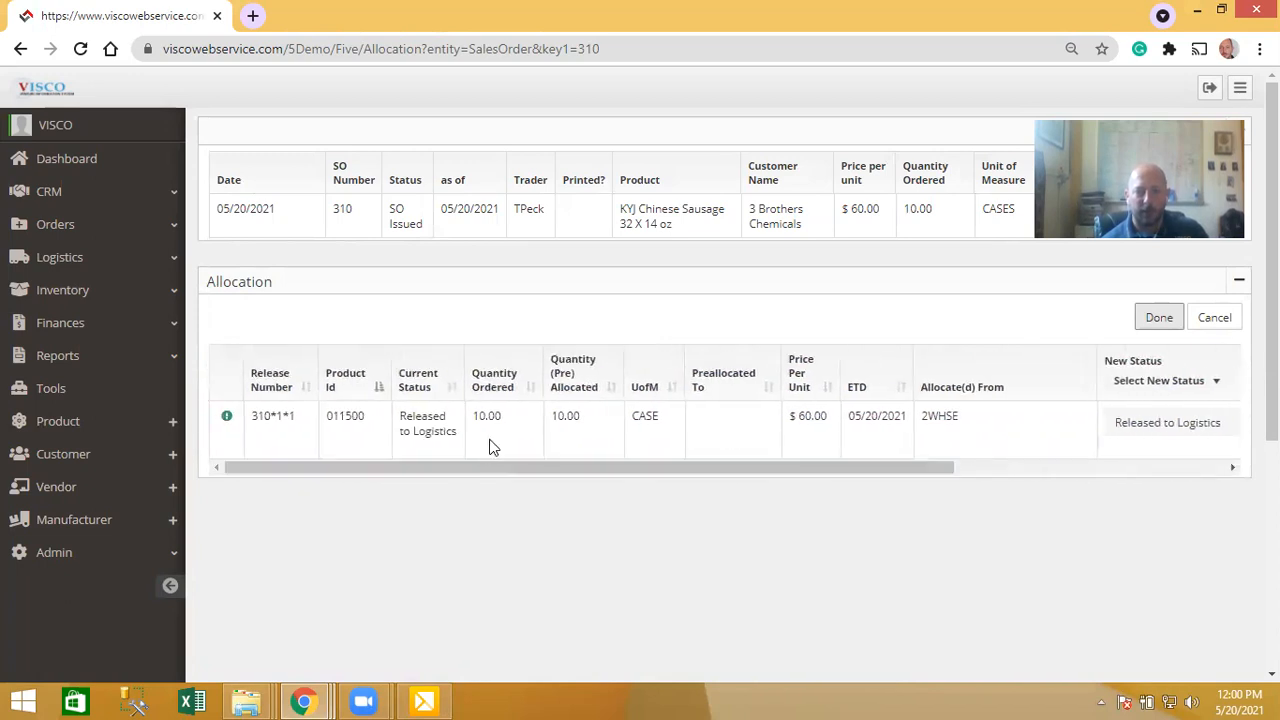
Create a new delivery record in logistics, leaving the allocation page.
click(97, 268)
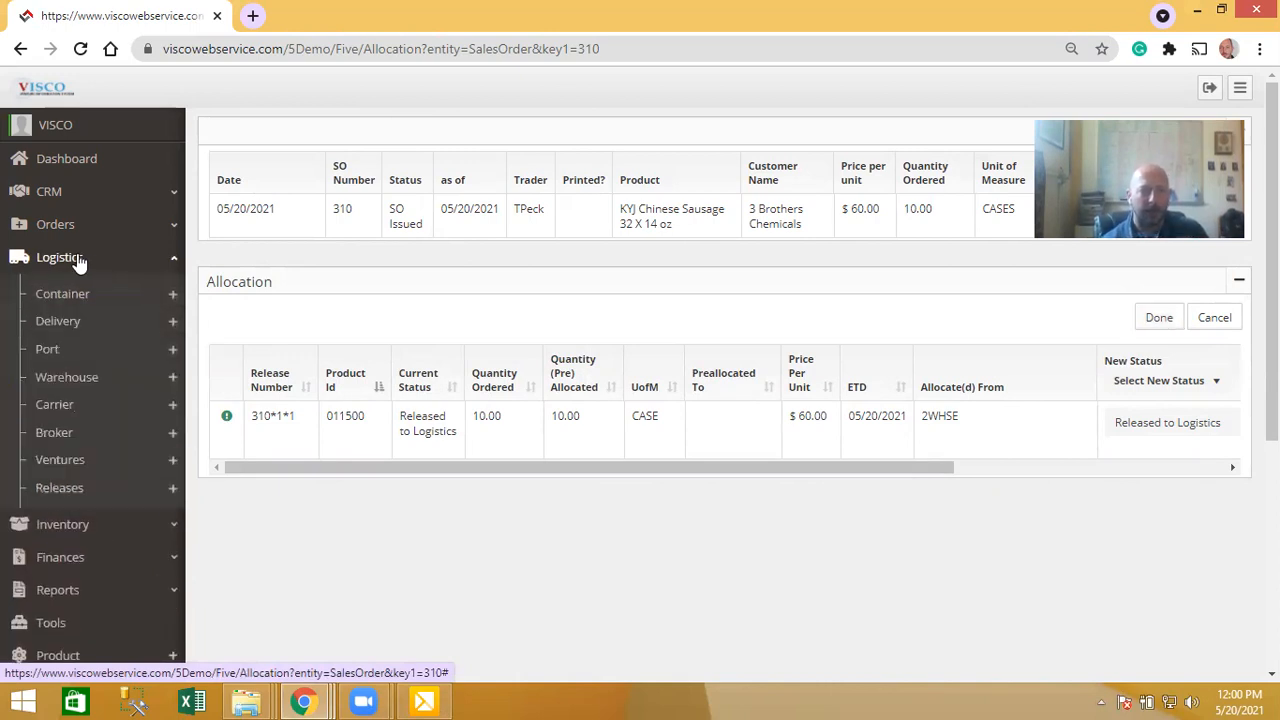
click(173, 321)
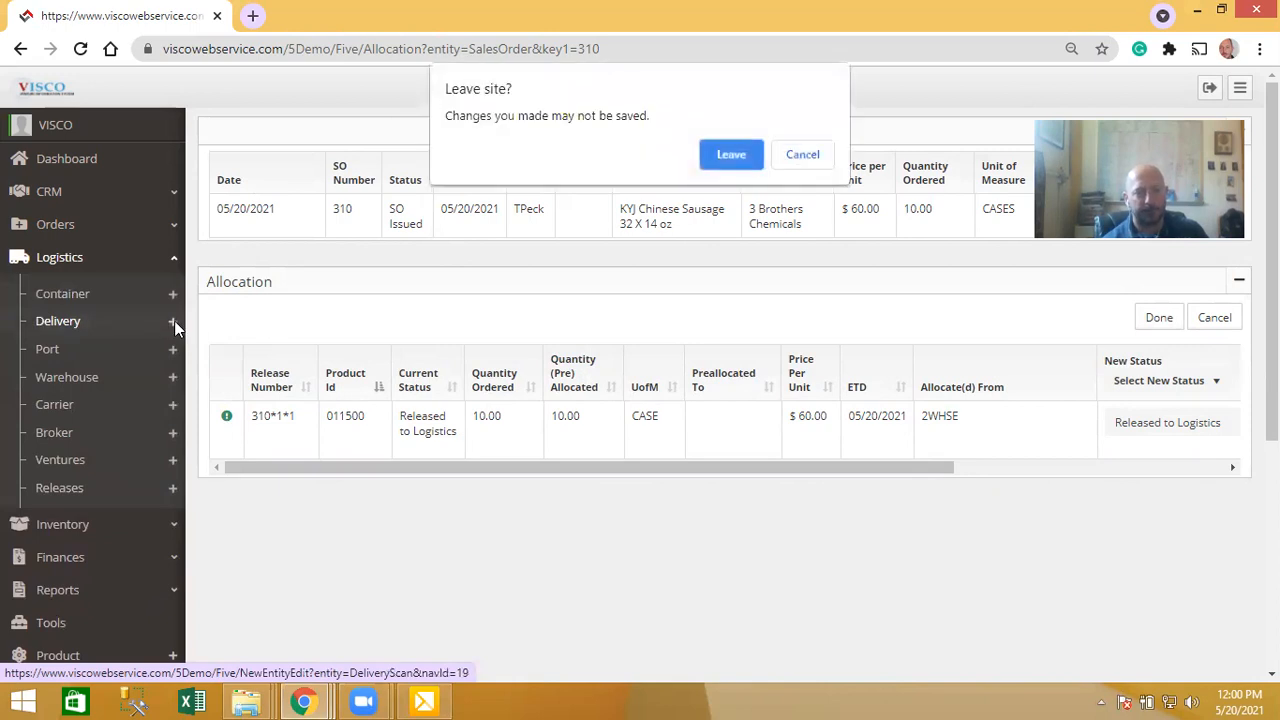
click(742, 157)
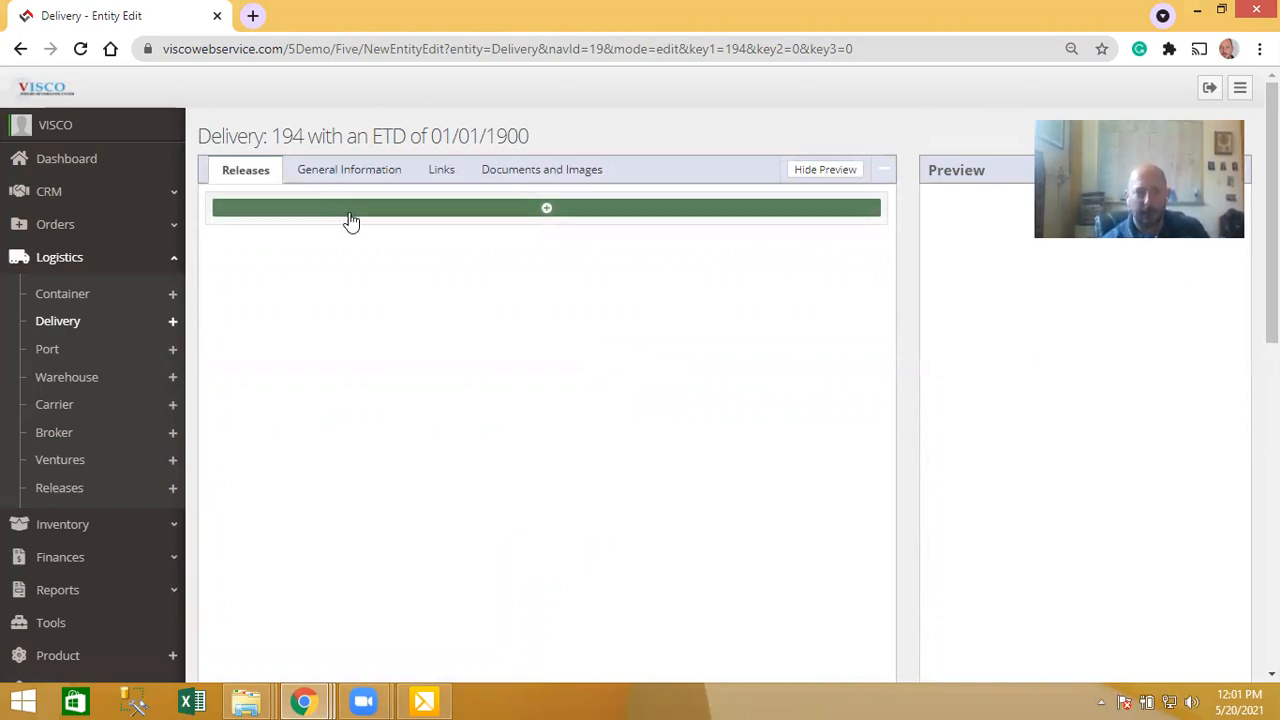
Add the 3BROS Acetone release shipping from GATEWAY, dated 04/07/2009, to the new delivery.
scroll(350, 220, down, 1)
scroll(355, 300, down, 5)
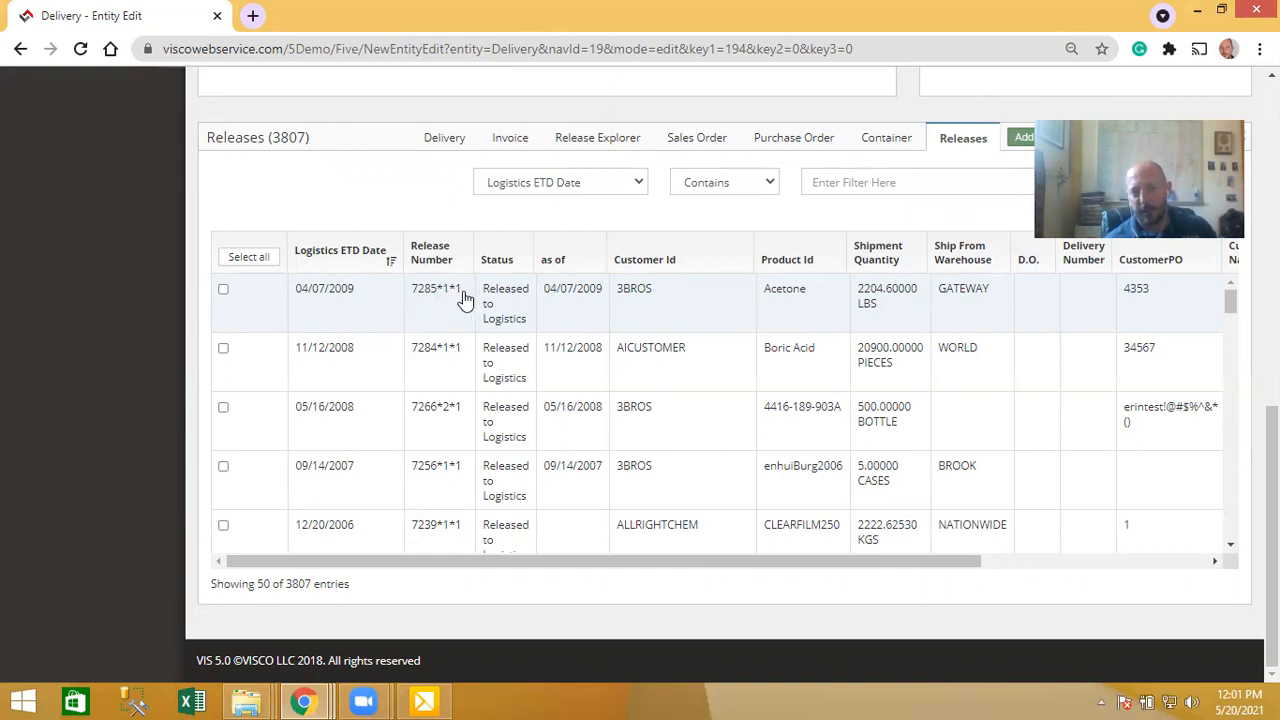
click(224, 290)
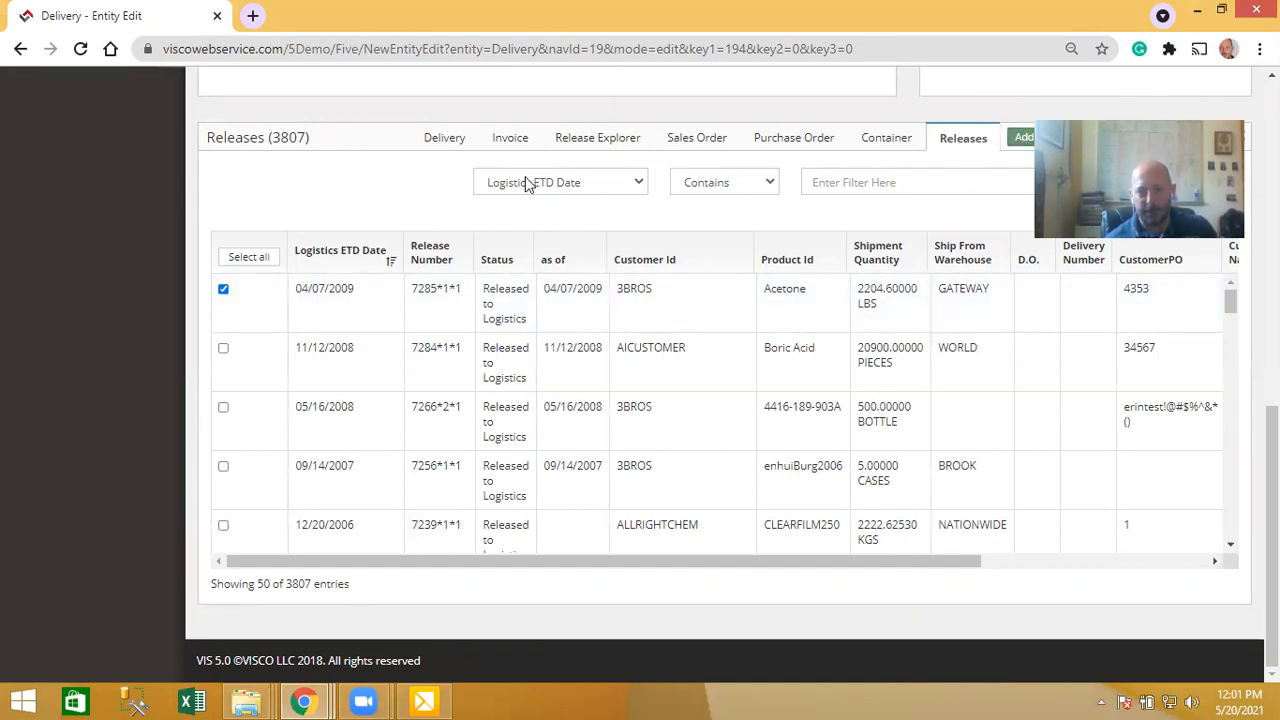
drag(583, 568, 587, 568)
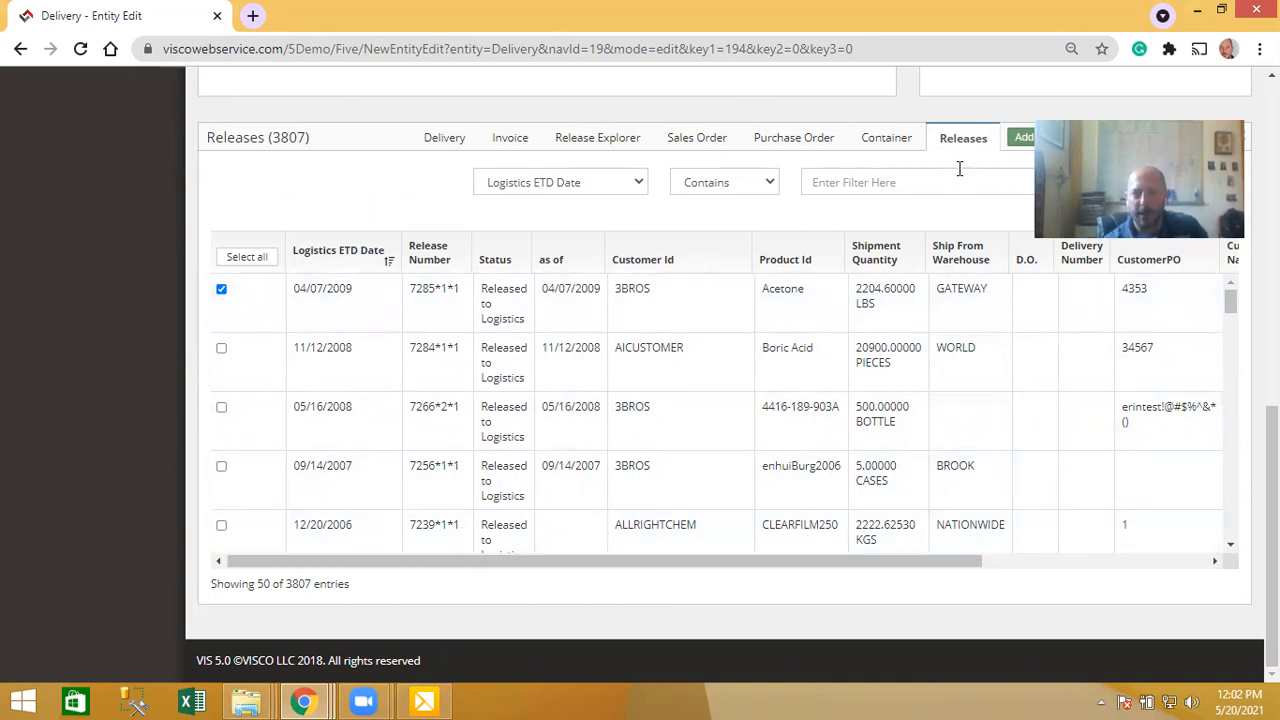
click(1026, 138)
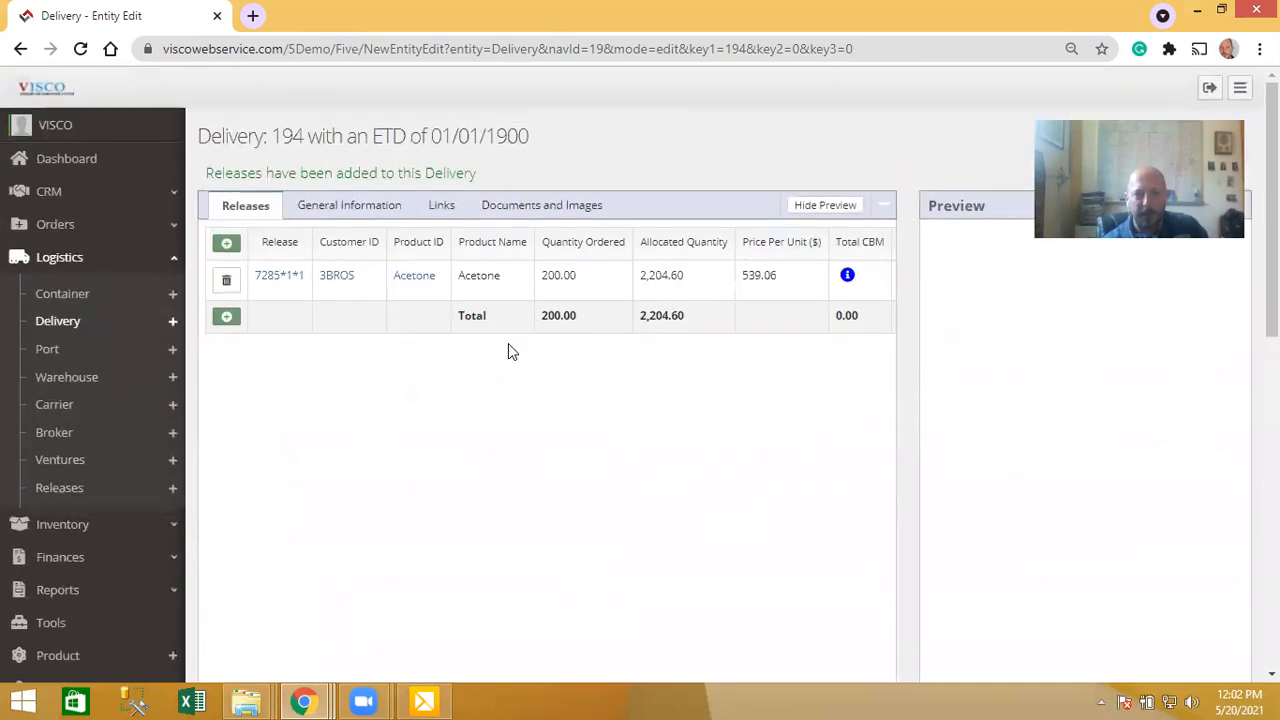
Hide the delivery's preview pane and set the Action Required Date to 05/24/2021 in its general information.
click(838, 210)
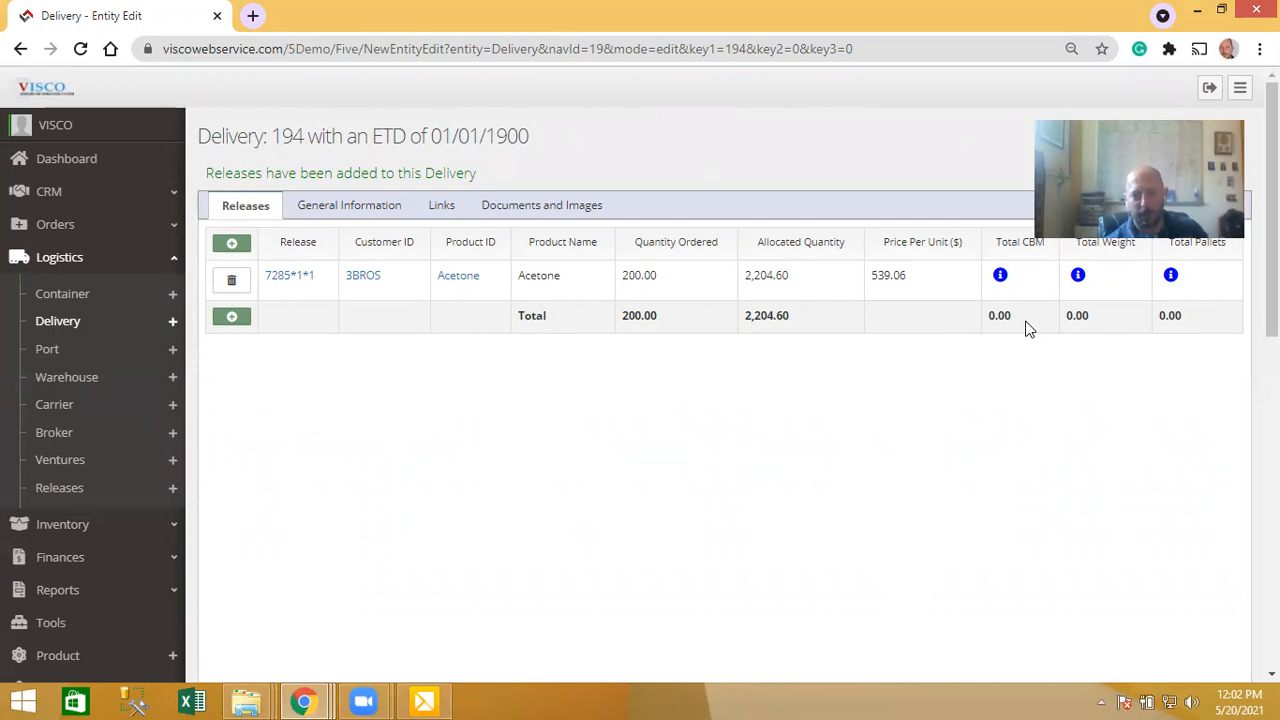
click(340, 217)
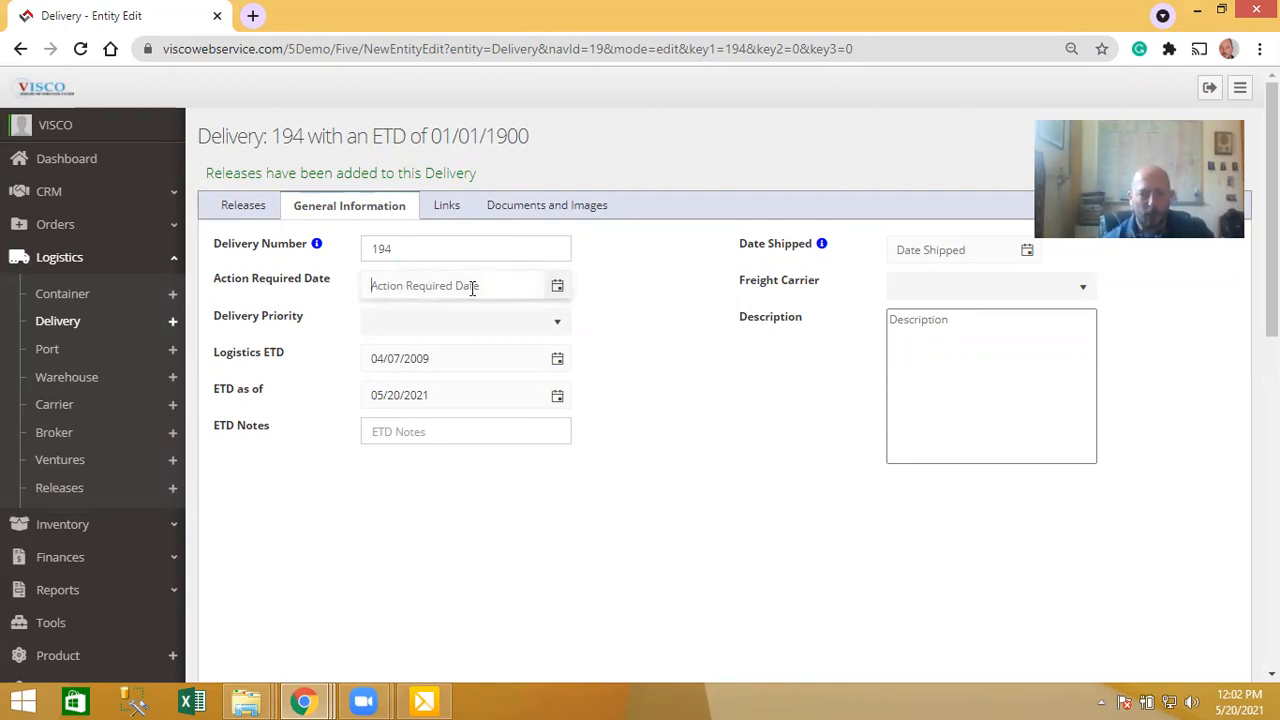
click(557, 288)
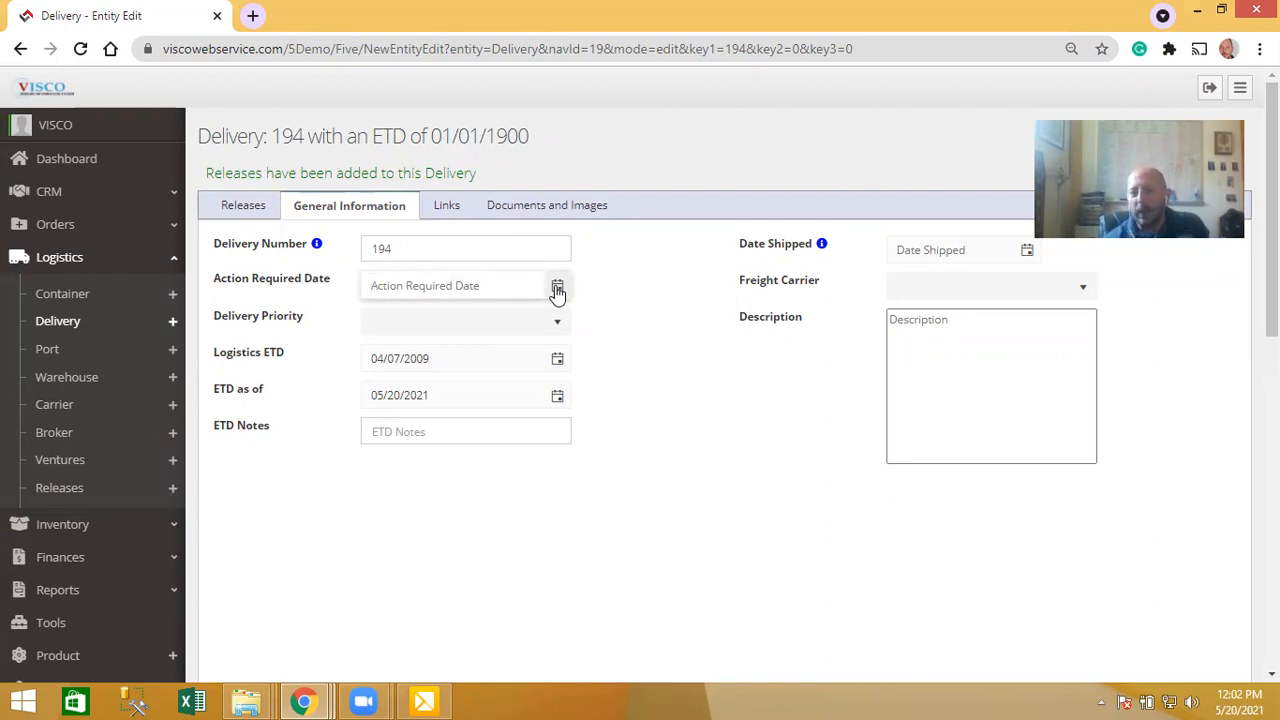
click(557, 288)
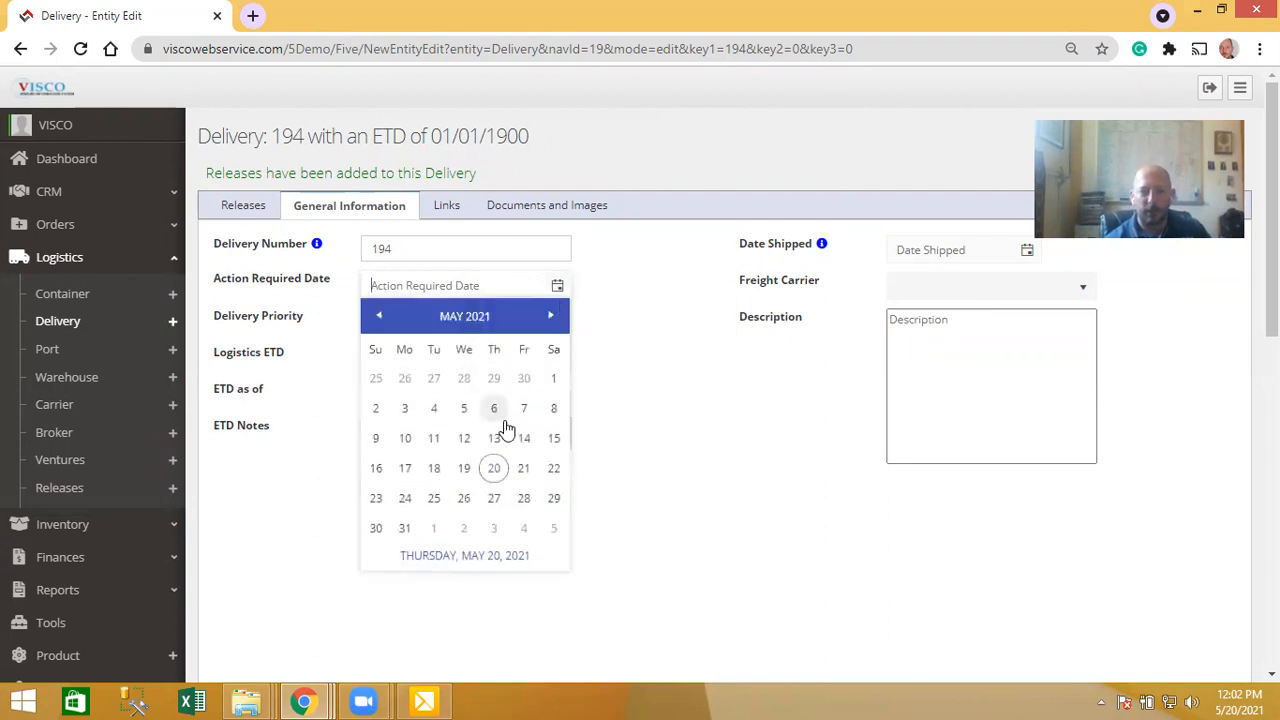
click(410, 500)
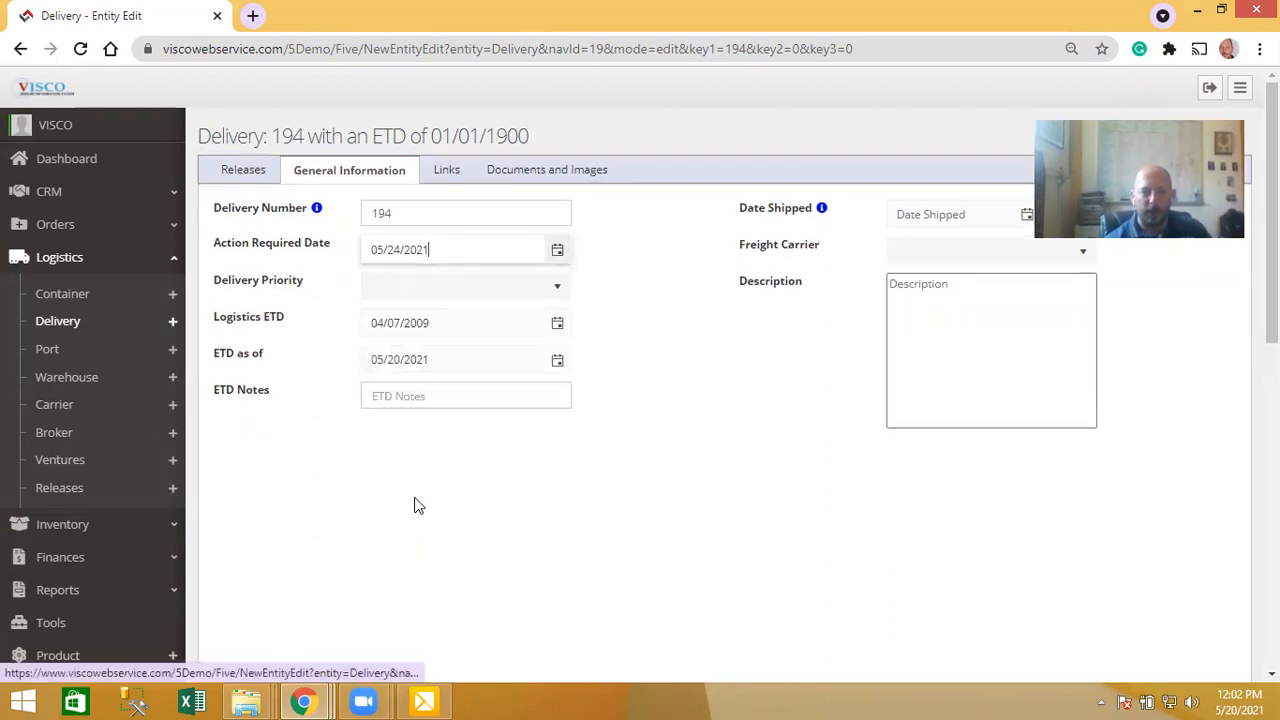
Check the Delivery Priority options and the Logistics ETD date without changing them.
click(434, 287)
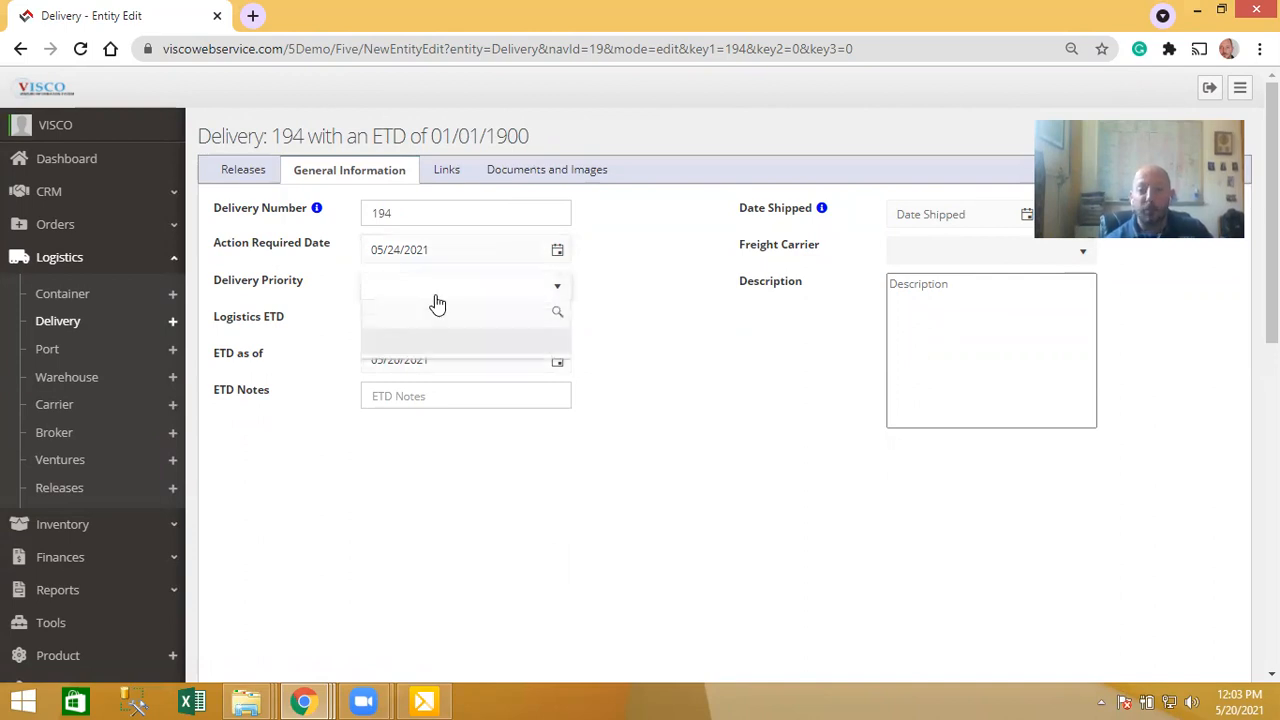
click(315, 297)
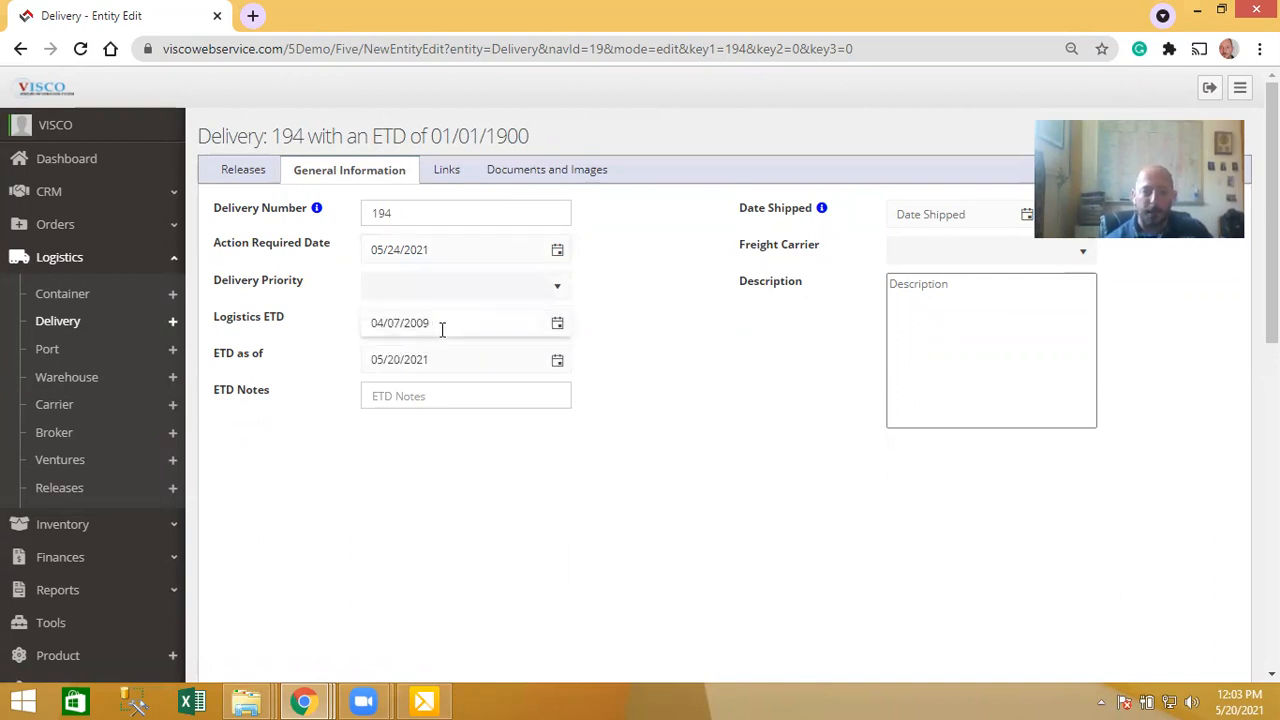
click(466, 325)
drag(466, 325, 320, 322)
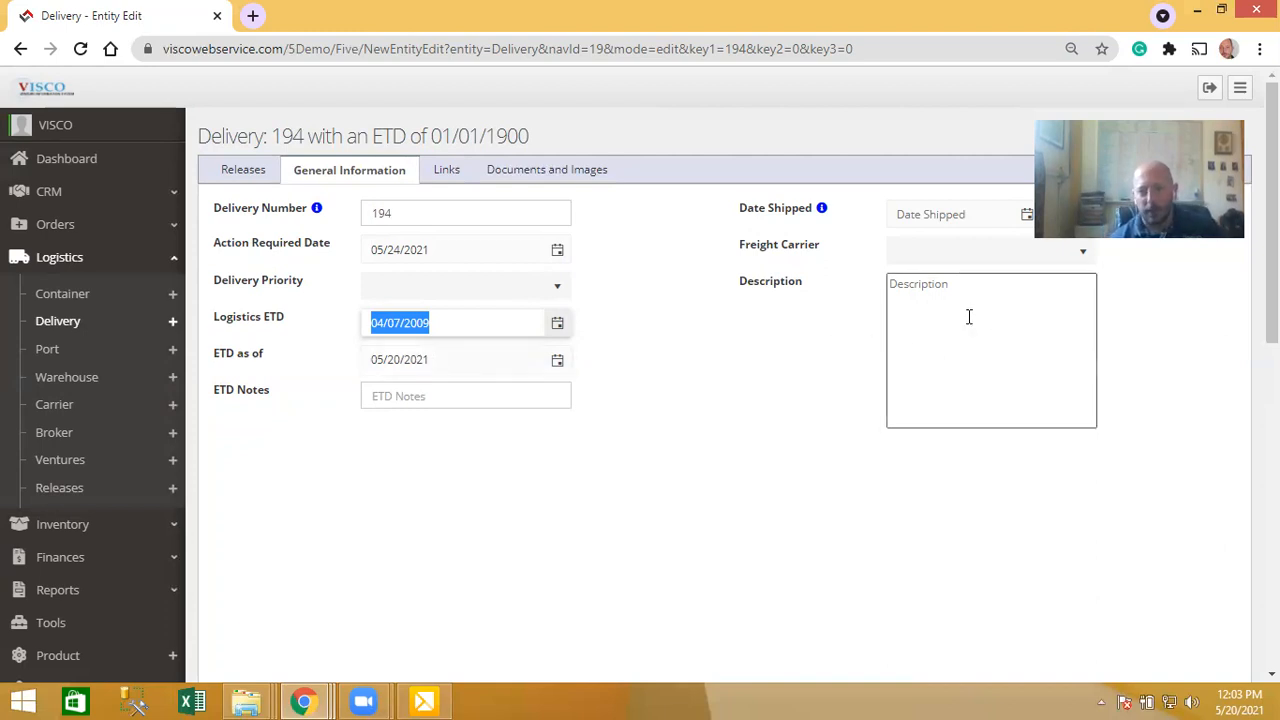
Set the delivery's freight carrier to ABX Logistics and place the cursor in the description.
click(923, 258)
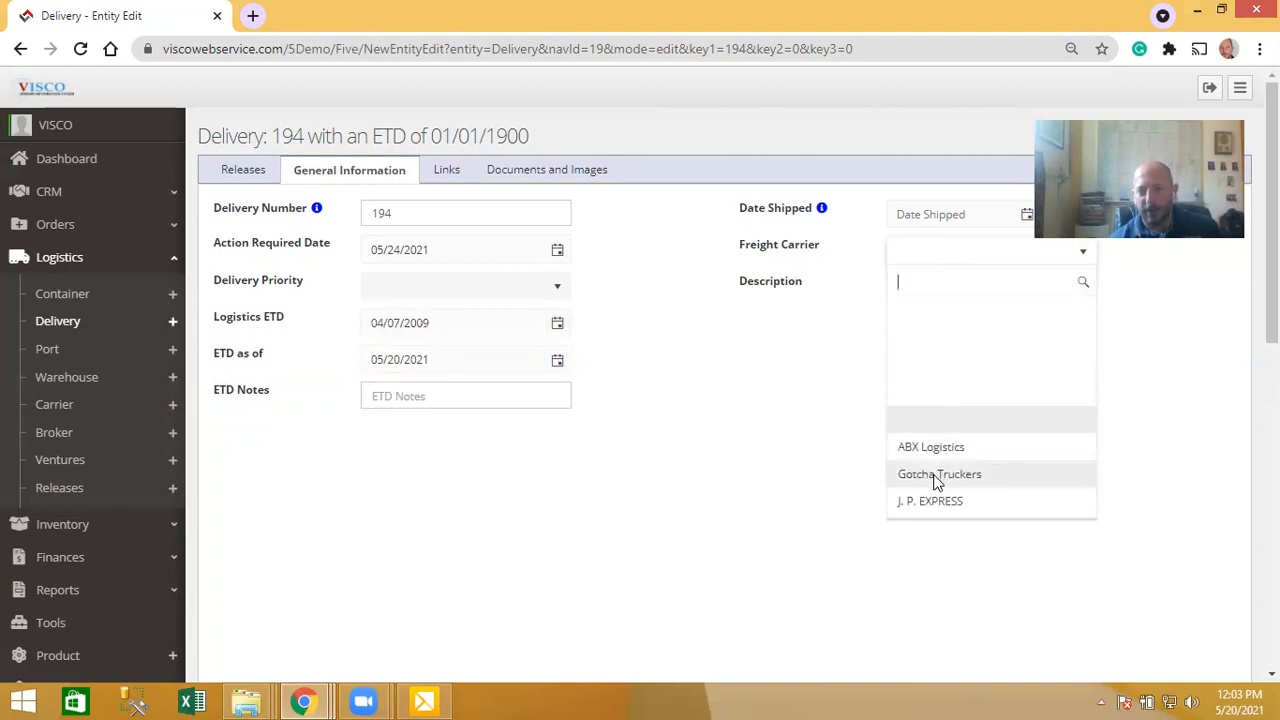
click(931, 447)
click(914, 318)
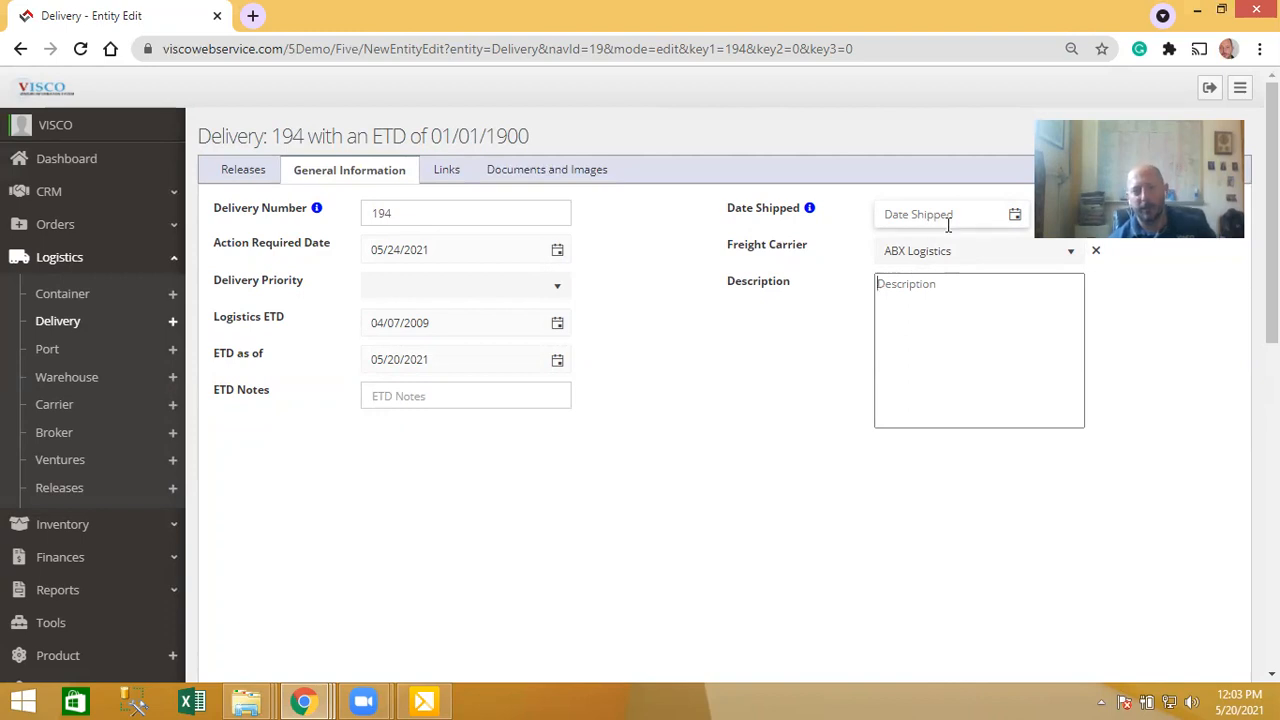
Open the delivery's Route Plan in Excel, examine its shipment row, and close the workbook.
click(459, 184)
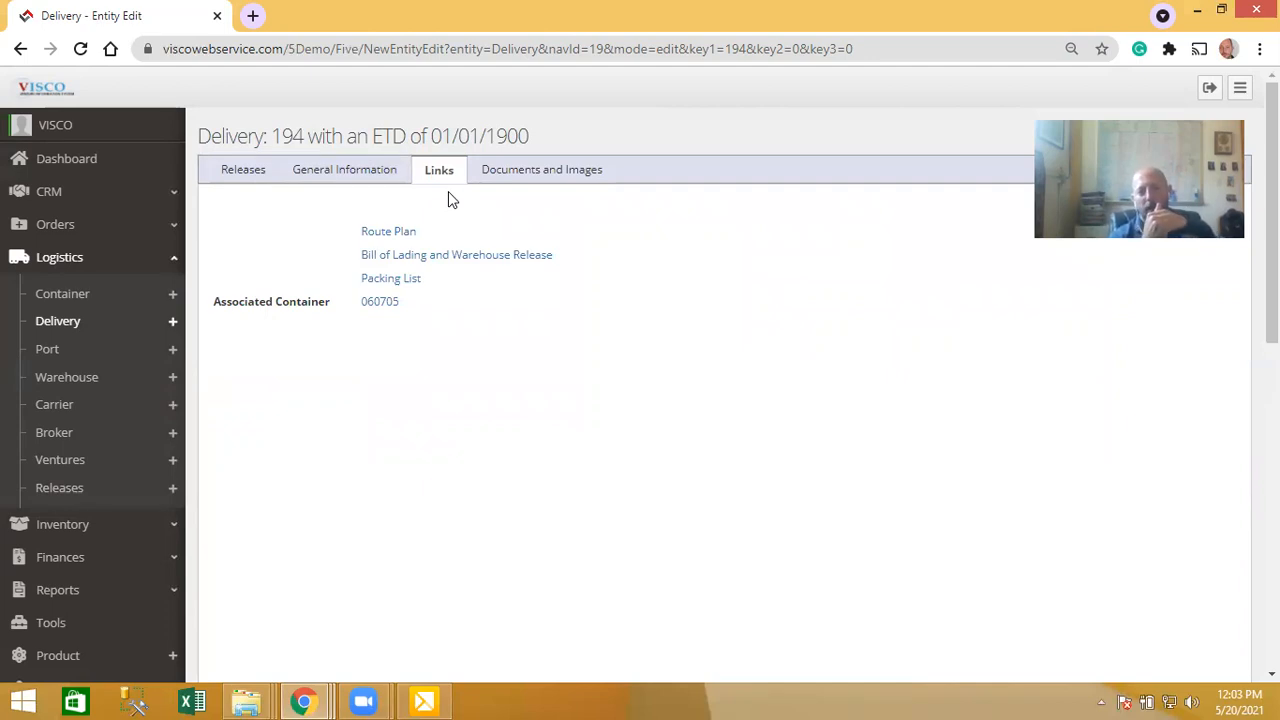
click(387, 234)
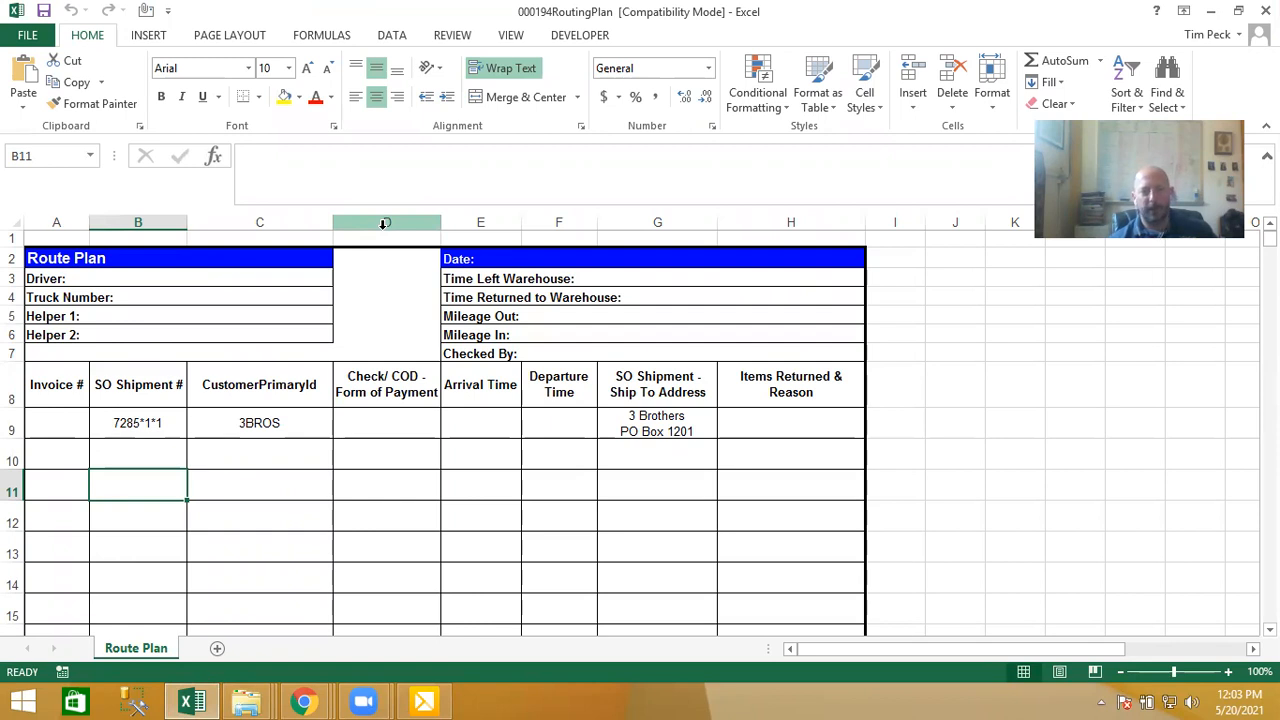
click(13, 428)
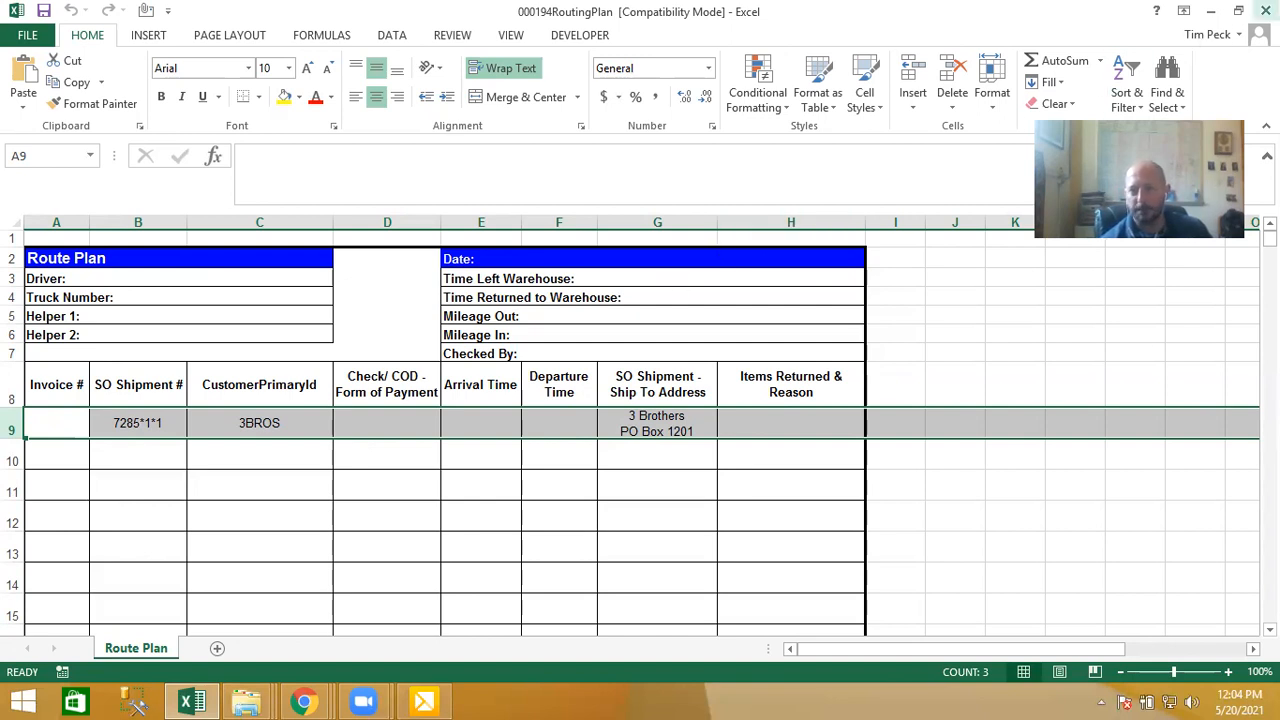
click(1265, 10)
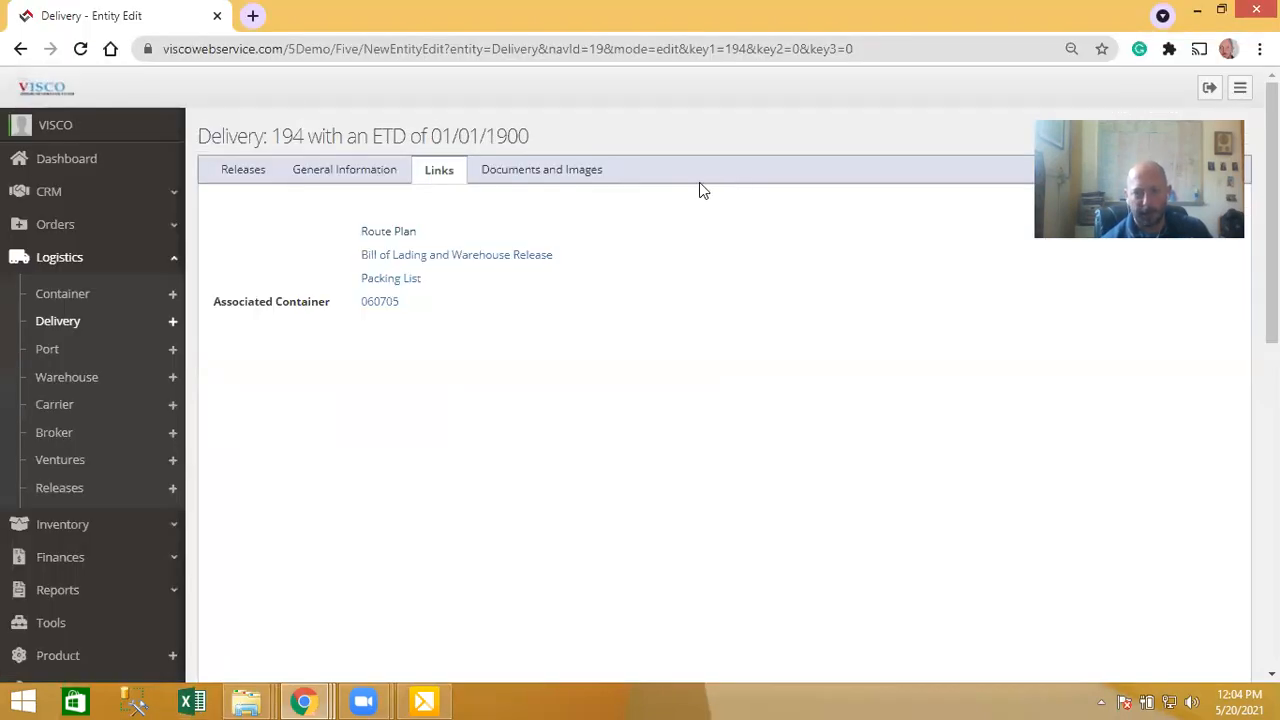
Open the Bill of Lading and Warehouse Release document in Excel and examine the warehouse release items.
click(443, 256)
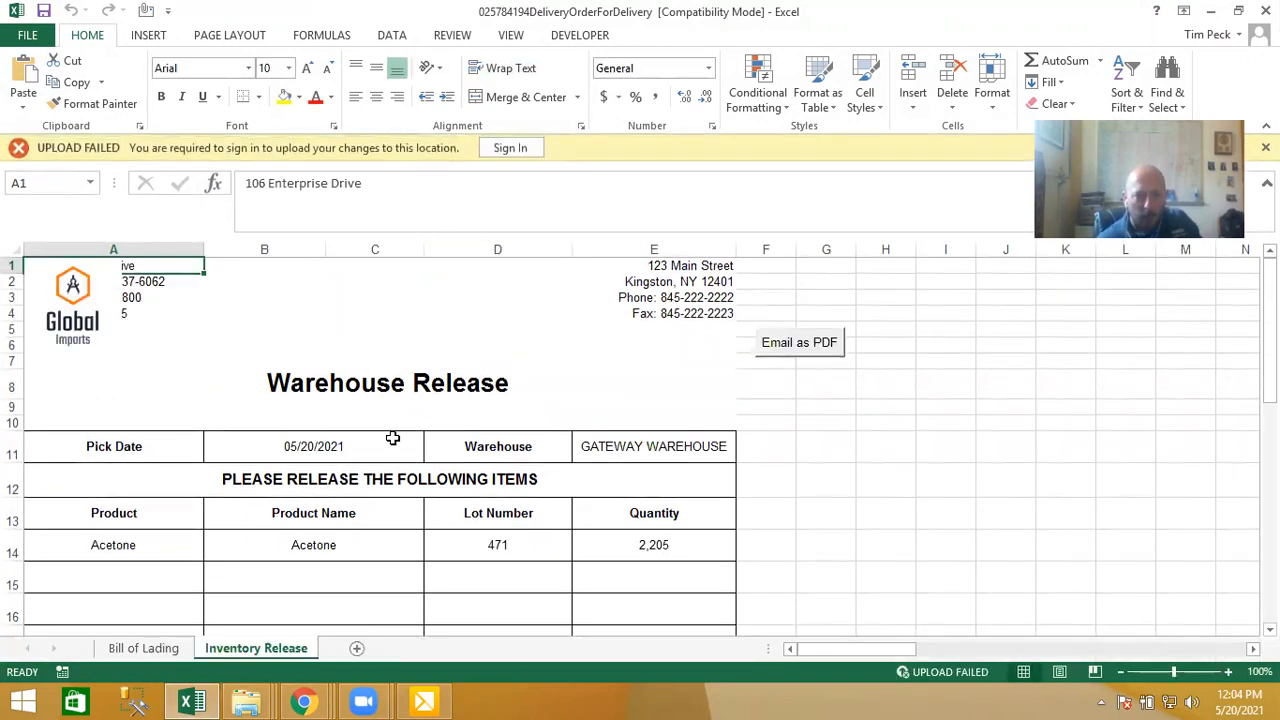
click(325, 540)
scroll(360, 477, down, 2)
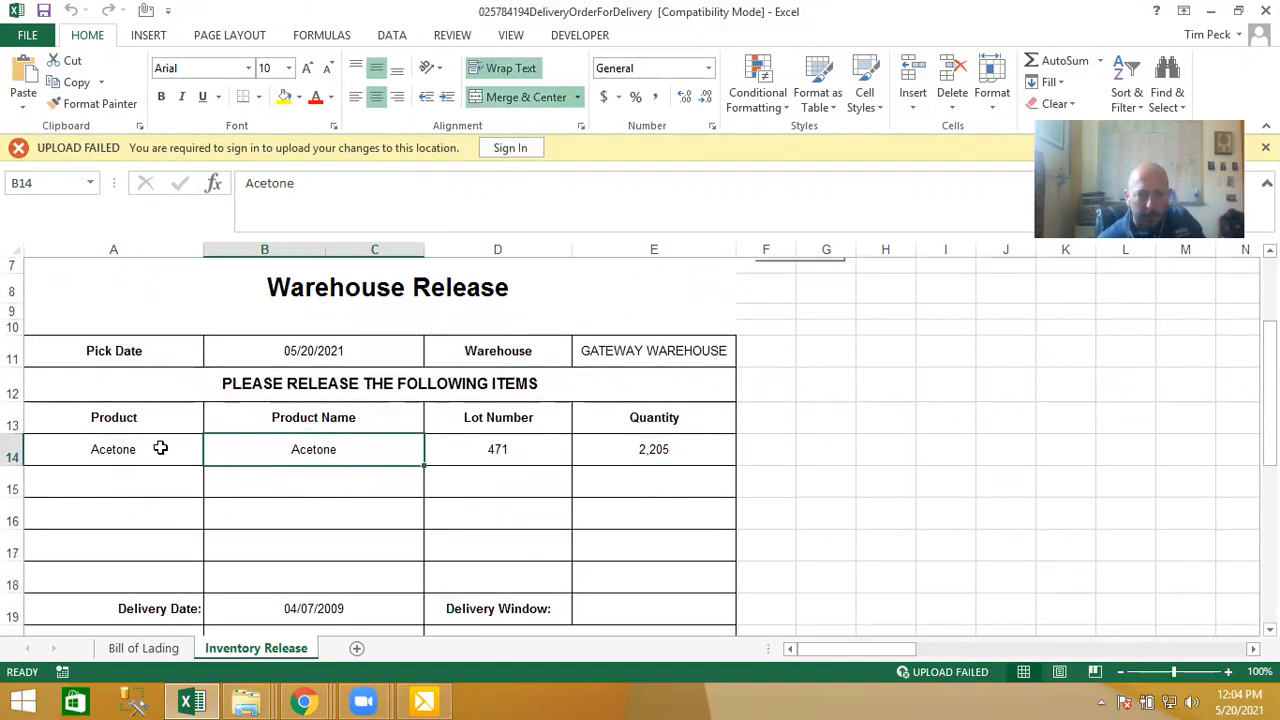
Examine the Warehouse Release sheet's lot number, delivery, release and PO details, consignee, and special instructions.
click(500, 468)
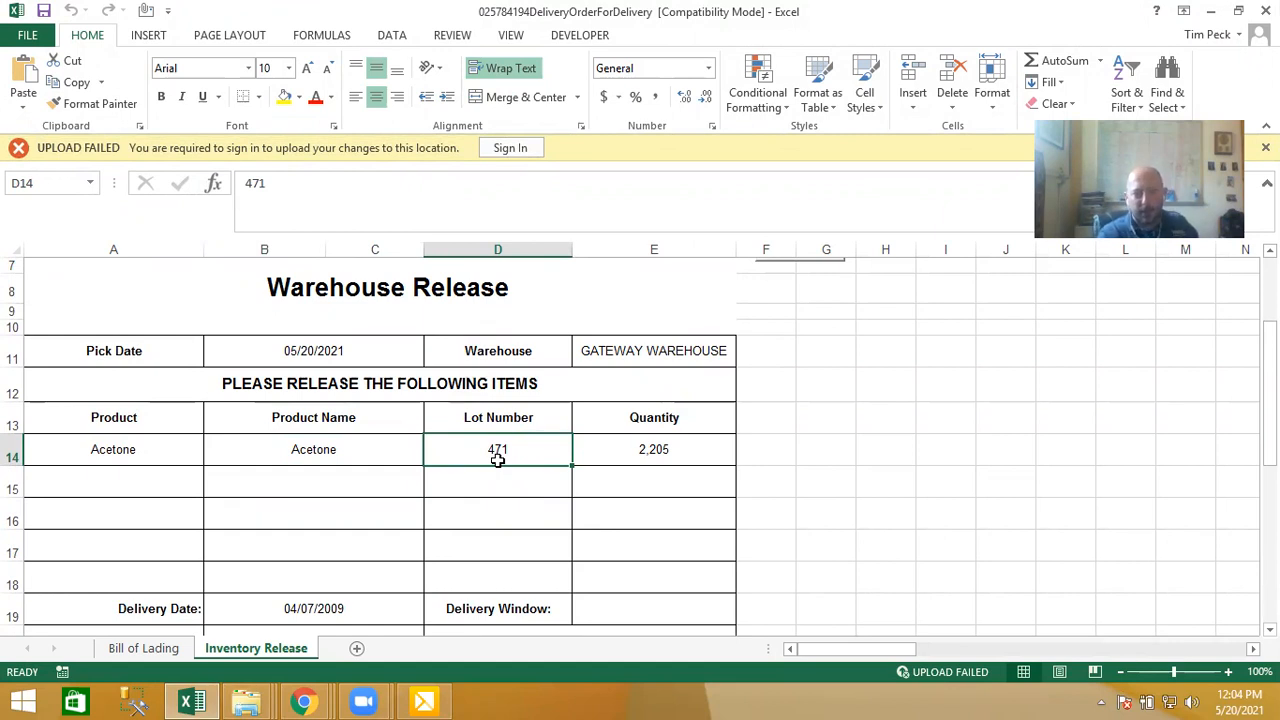
scroll(497, 459, down, 2)
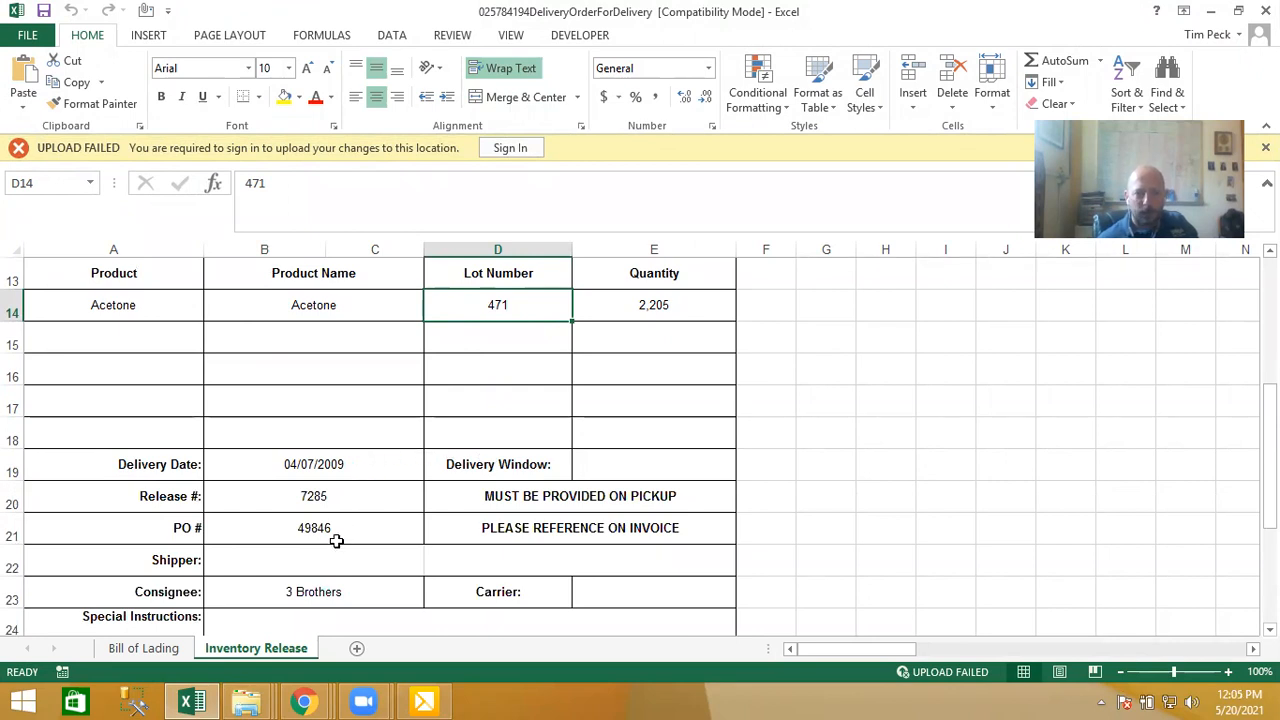
click(331, 580)
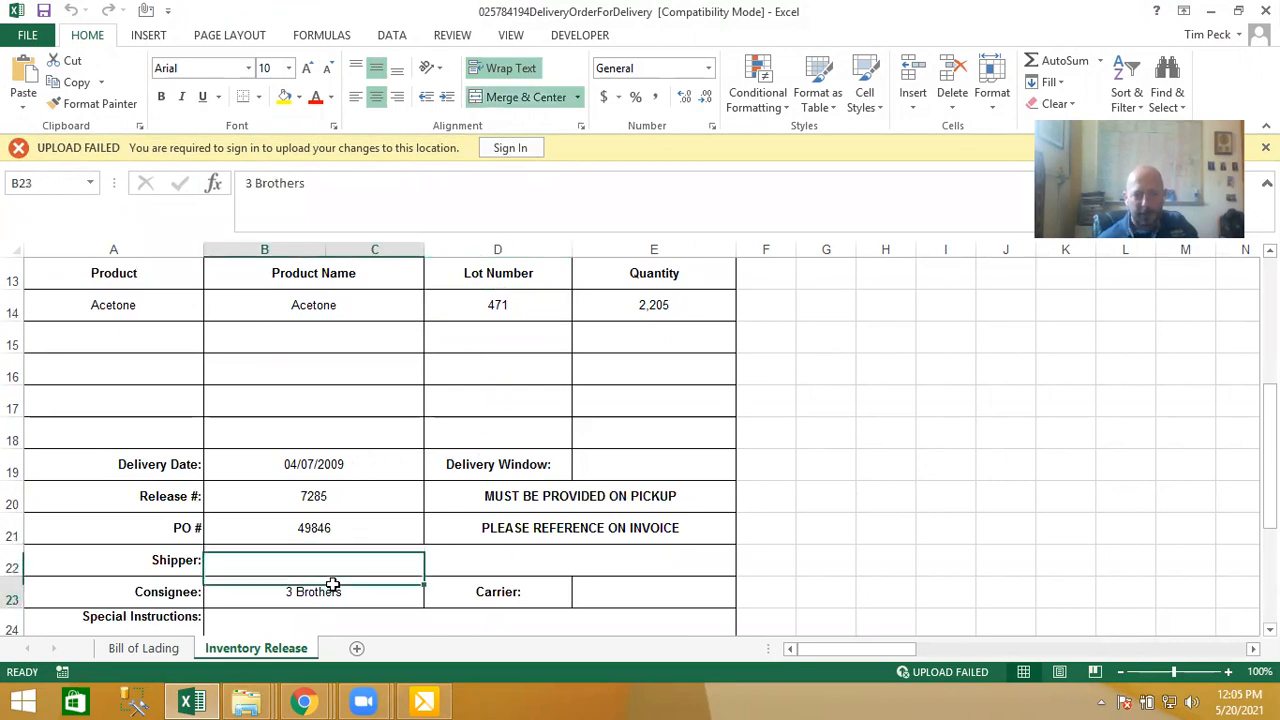
scroll(357, 551, down, 1)
click(357, 552)
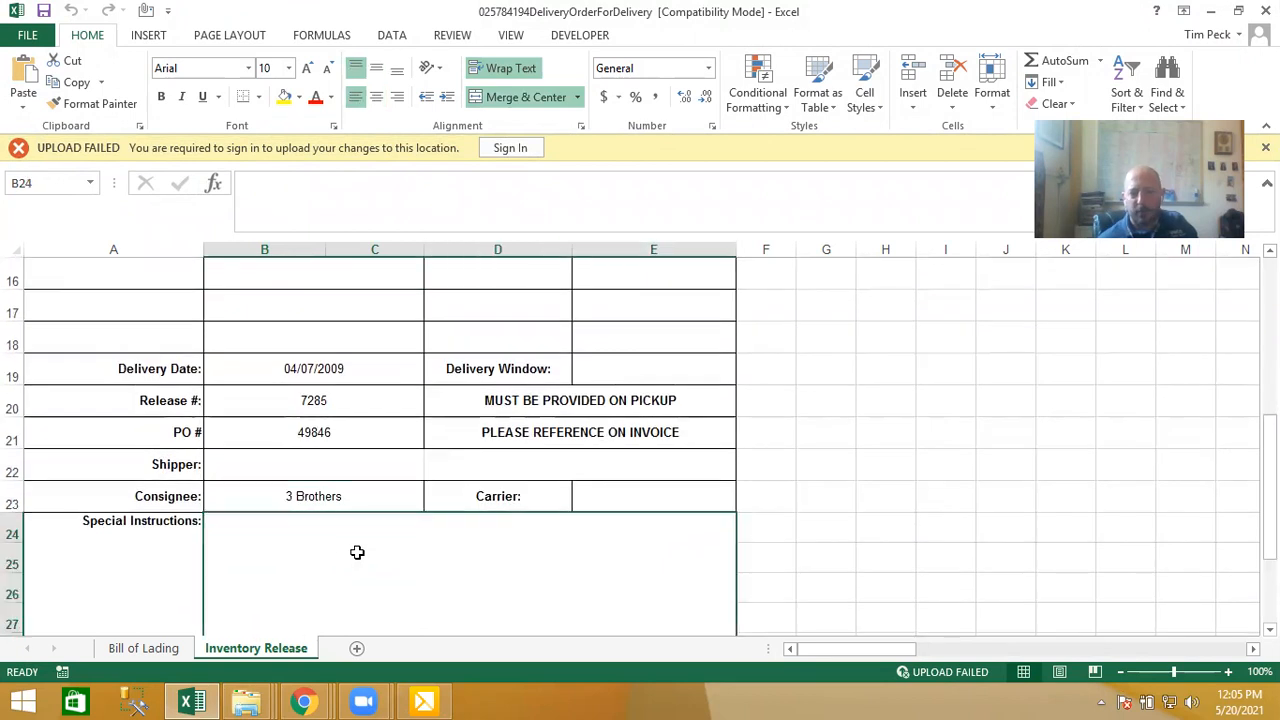
scroll(357, 552, up, 5)
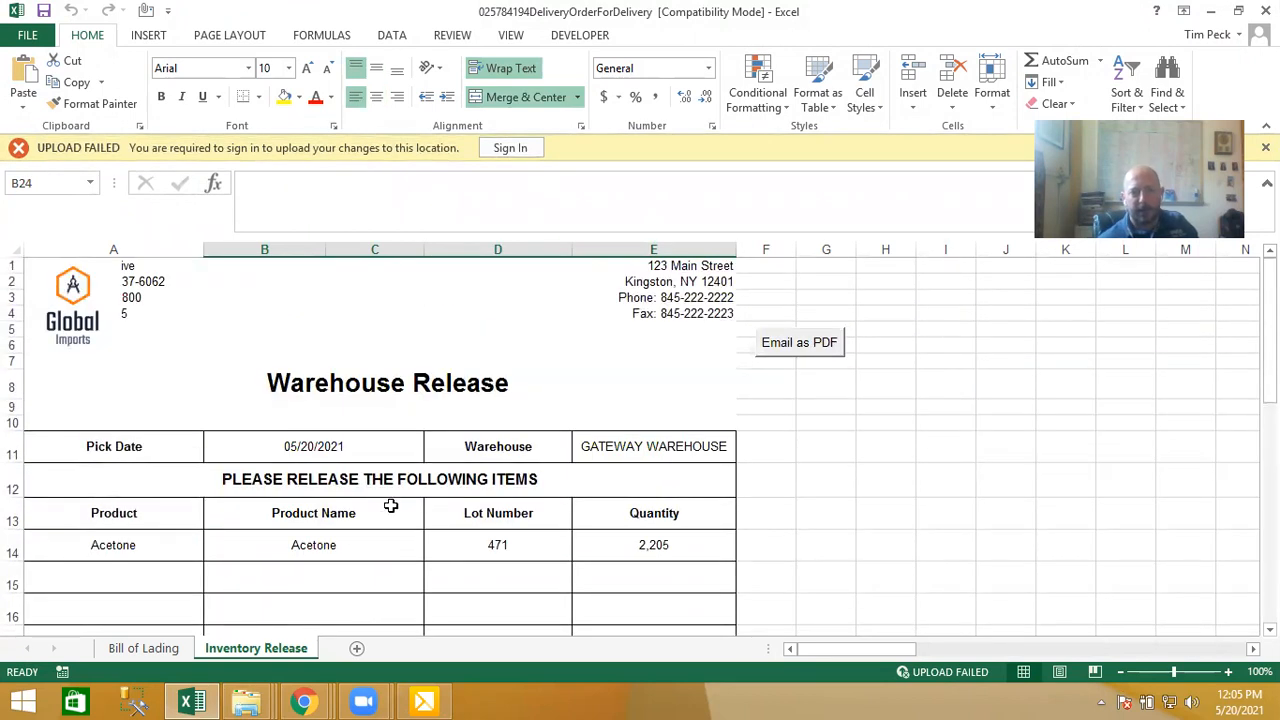
Review the Bill of Lading sheet from the shipper and consignee down to the article weights, and close the workbook.
click(165, 648)
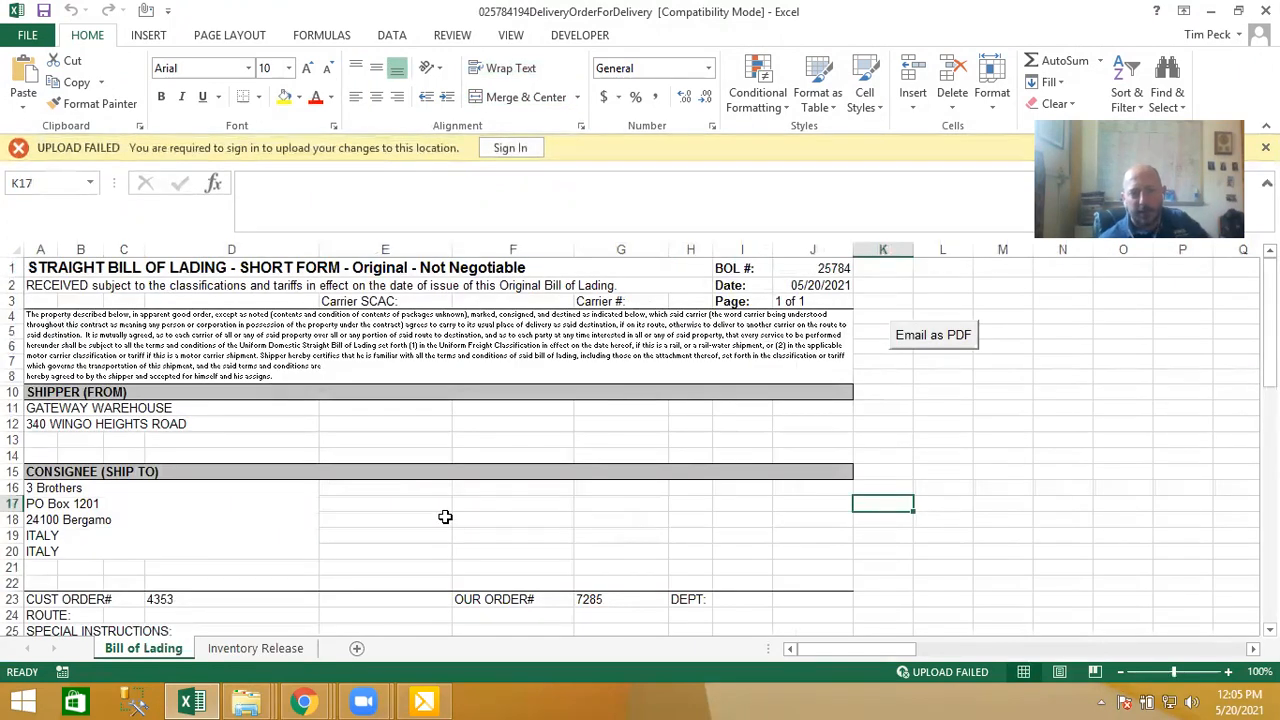
scroll(445, 516, down, 2)
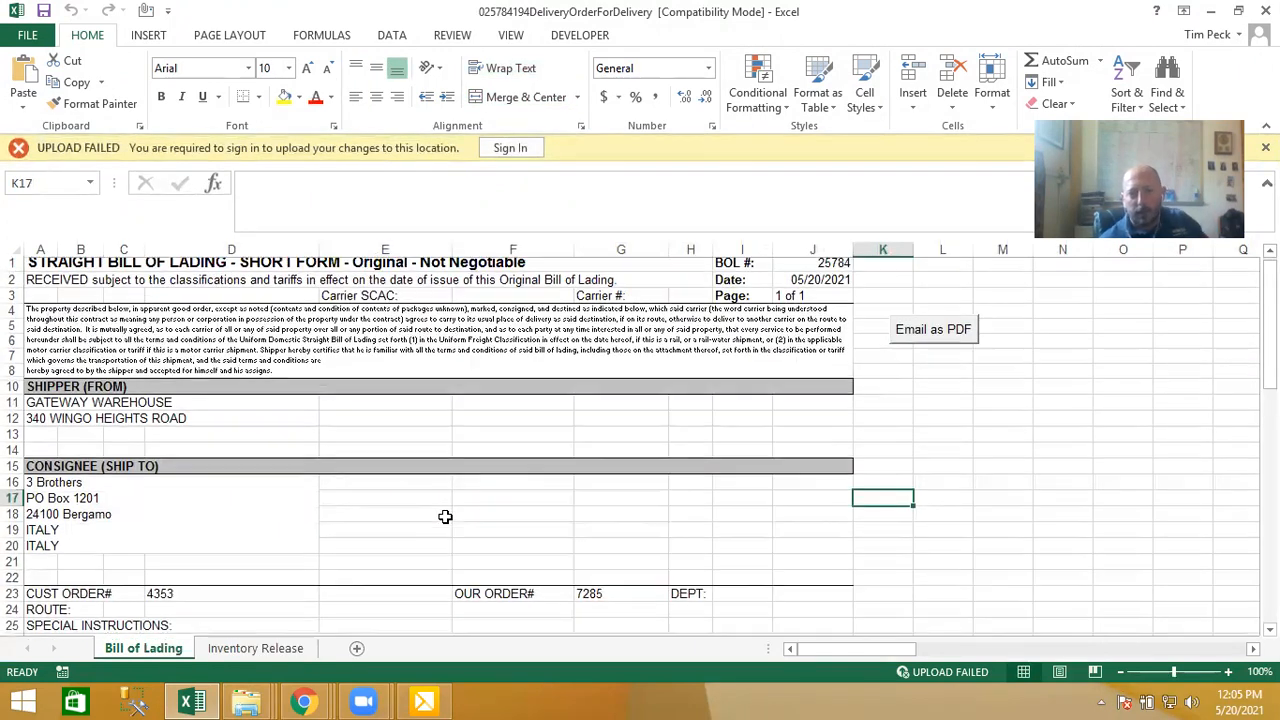
scroll(445, 516, down, 4)
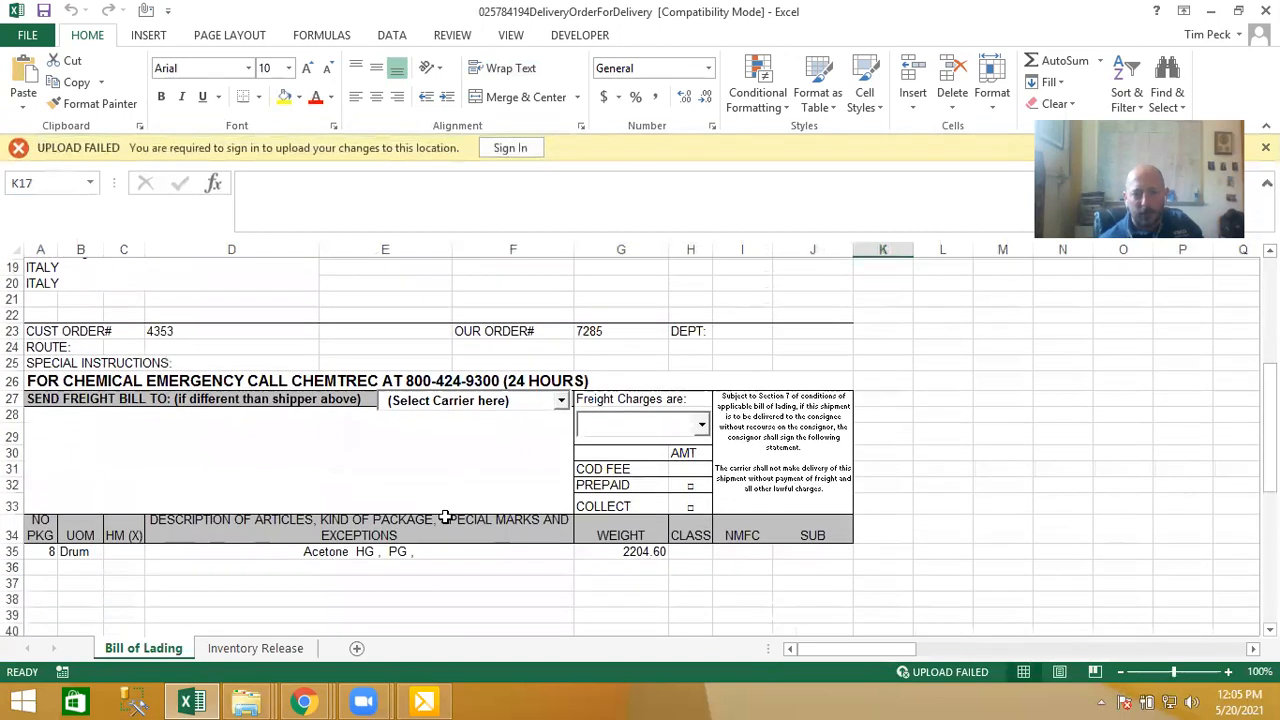
scroll(445, 516, down, 3)
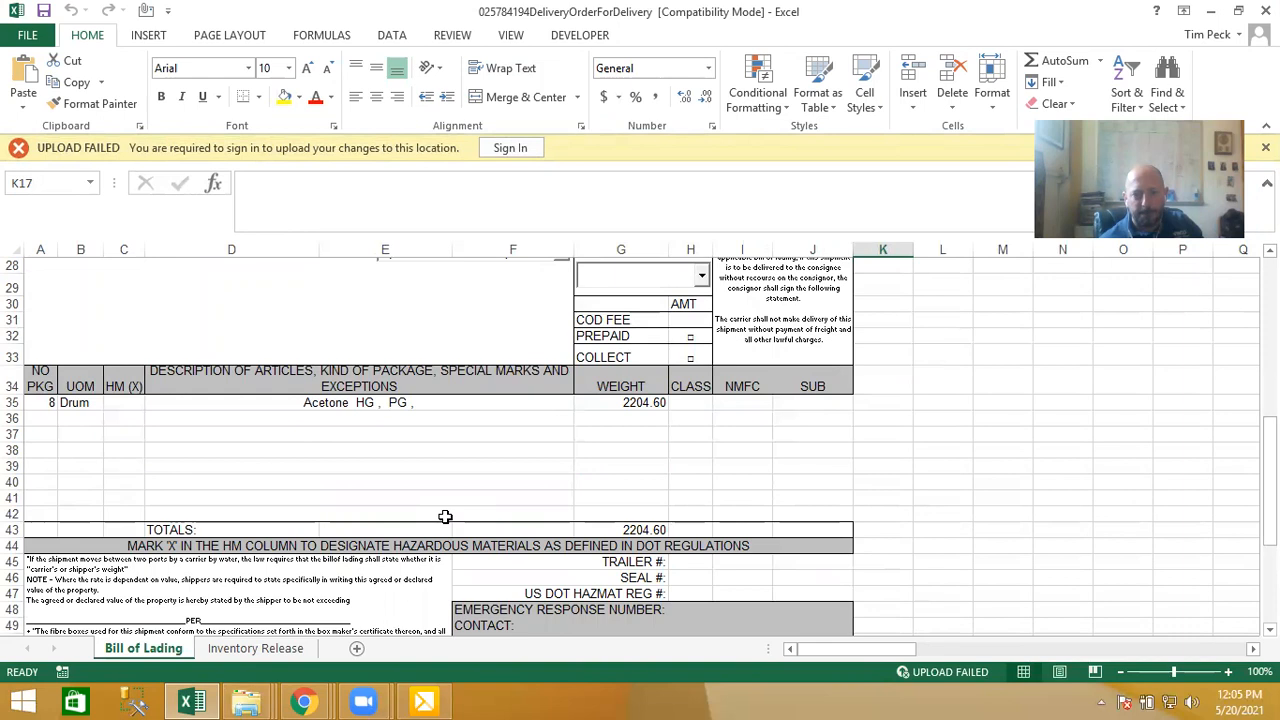
scroll(445, 516, up, 9)
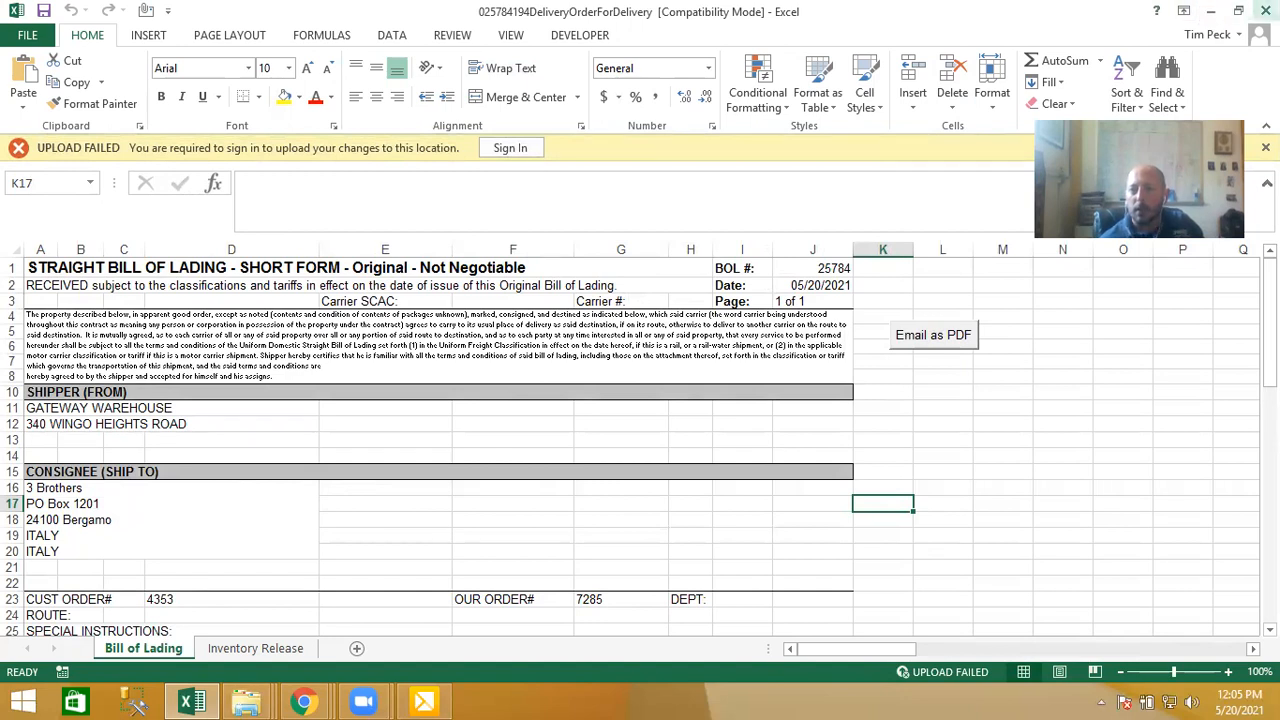
click(1266, 10)
click(745, 414)
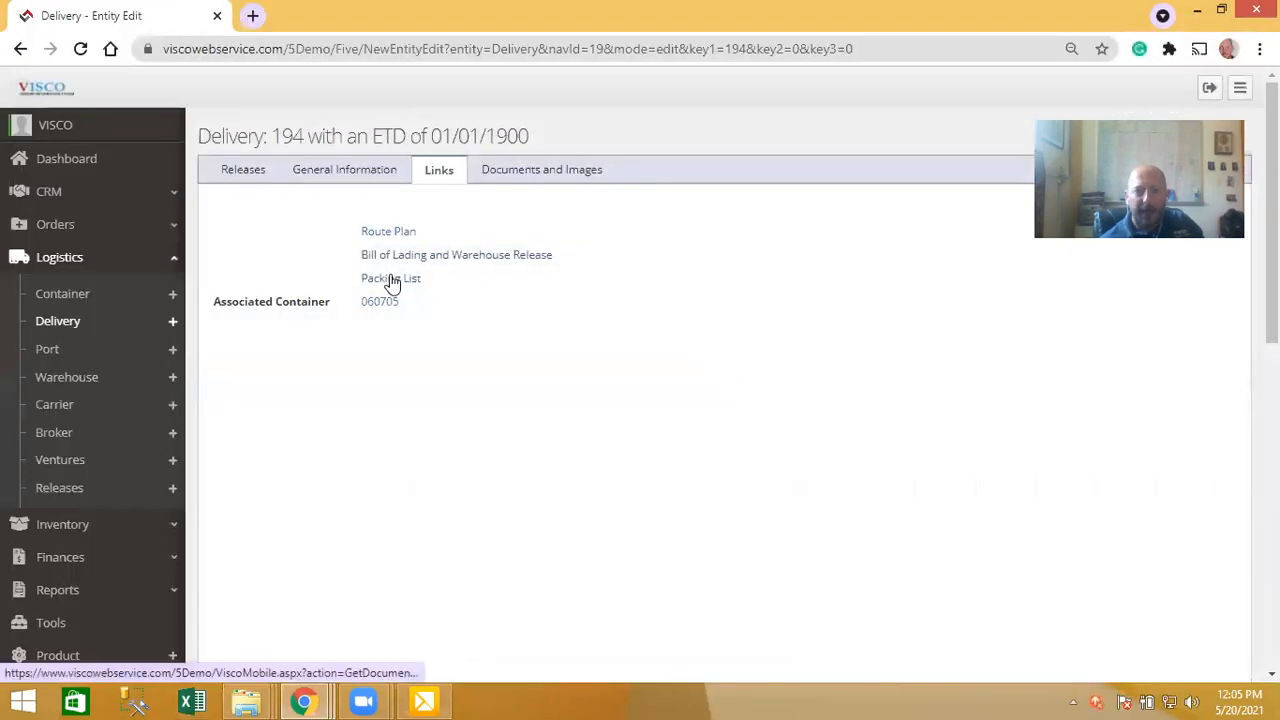
Try to open the delivery's Packing List, close its browser page, and view the delivery's associated documents and images.
click(389, 283)
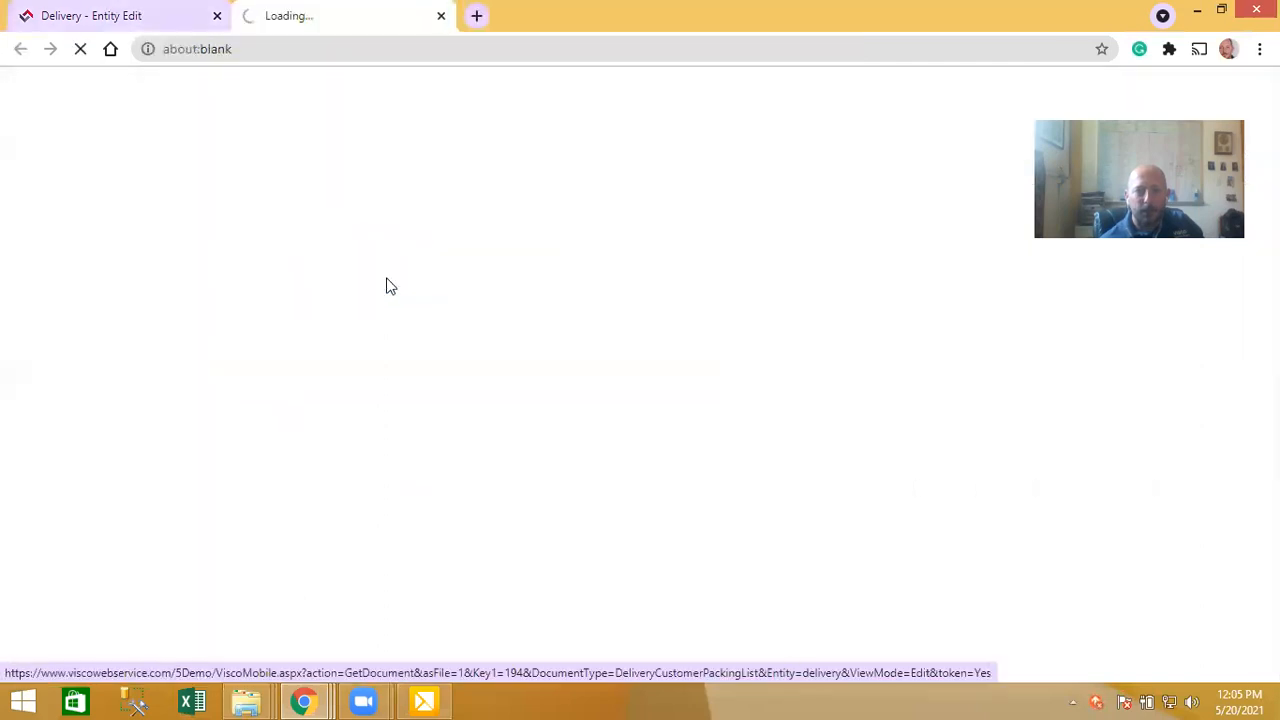
click(441, 16)
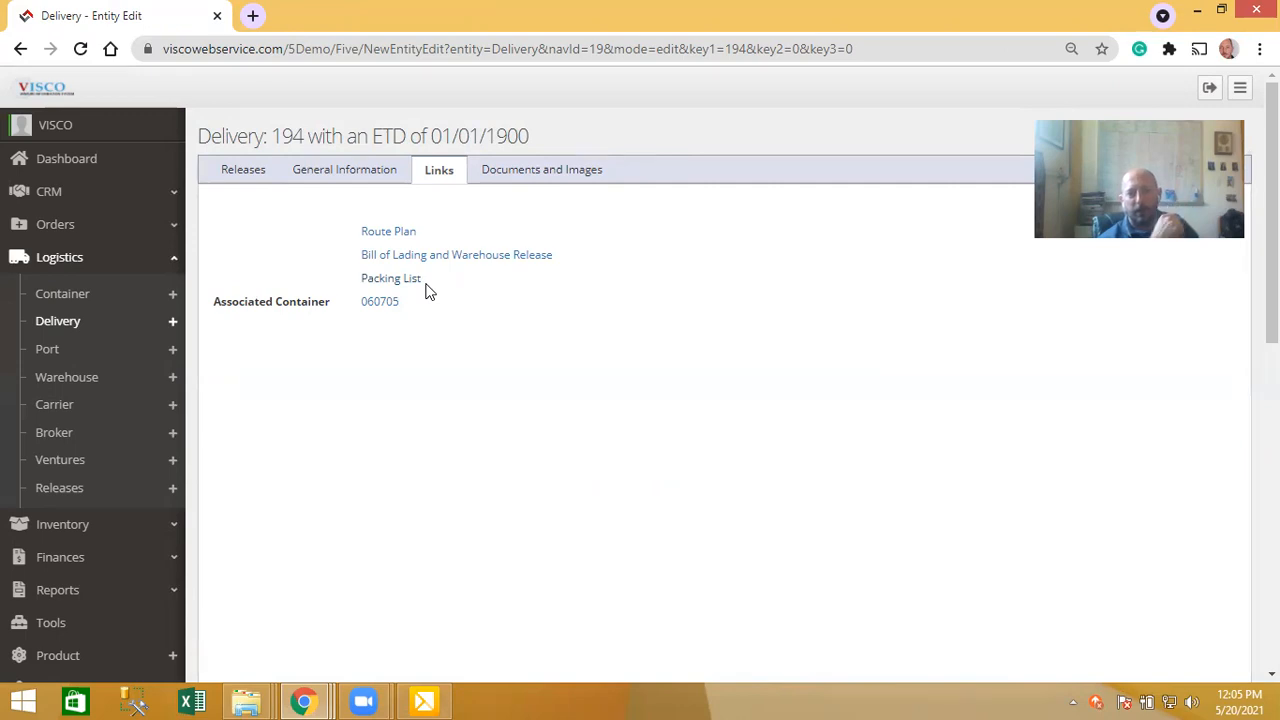
click(508, 180)
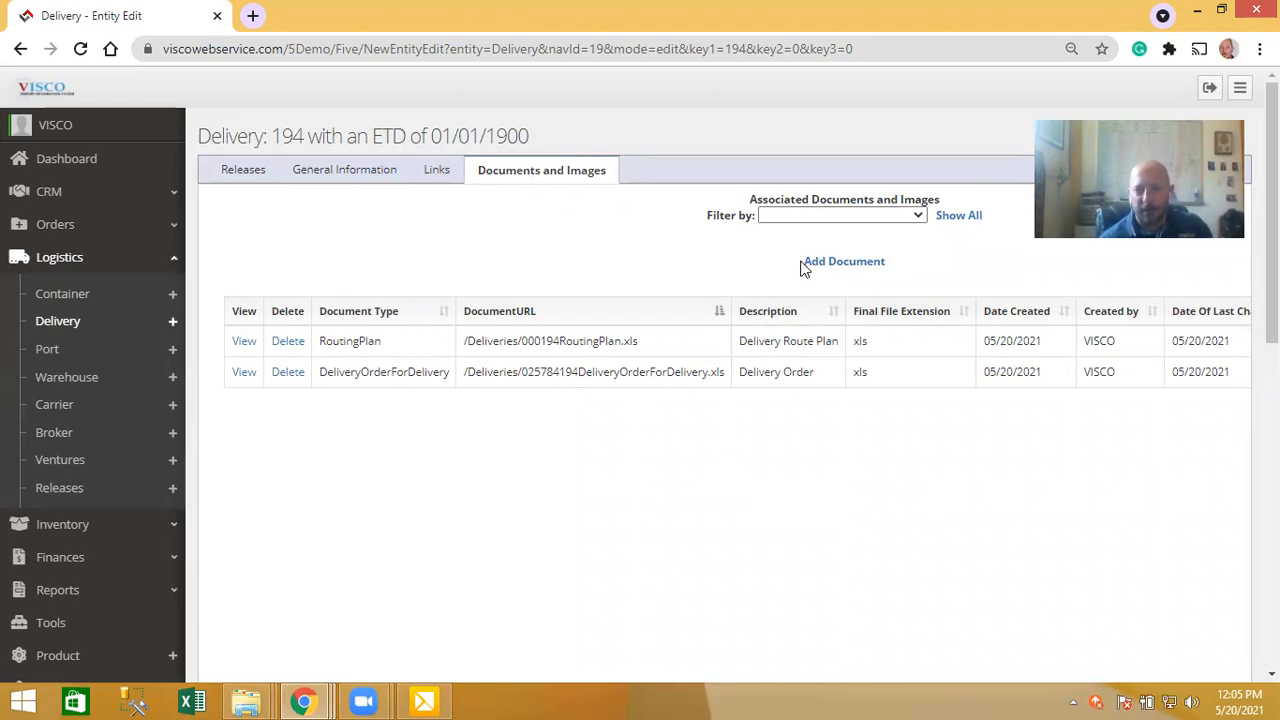
Set the delivery's Date Shipped to 05/20/2021 in its general information.
click(300, 168)
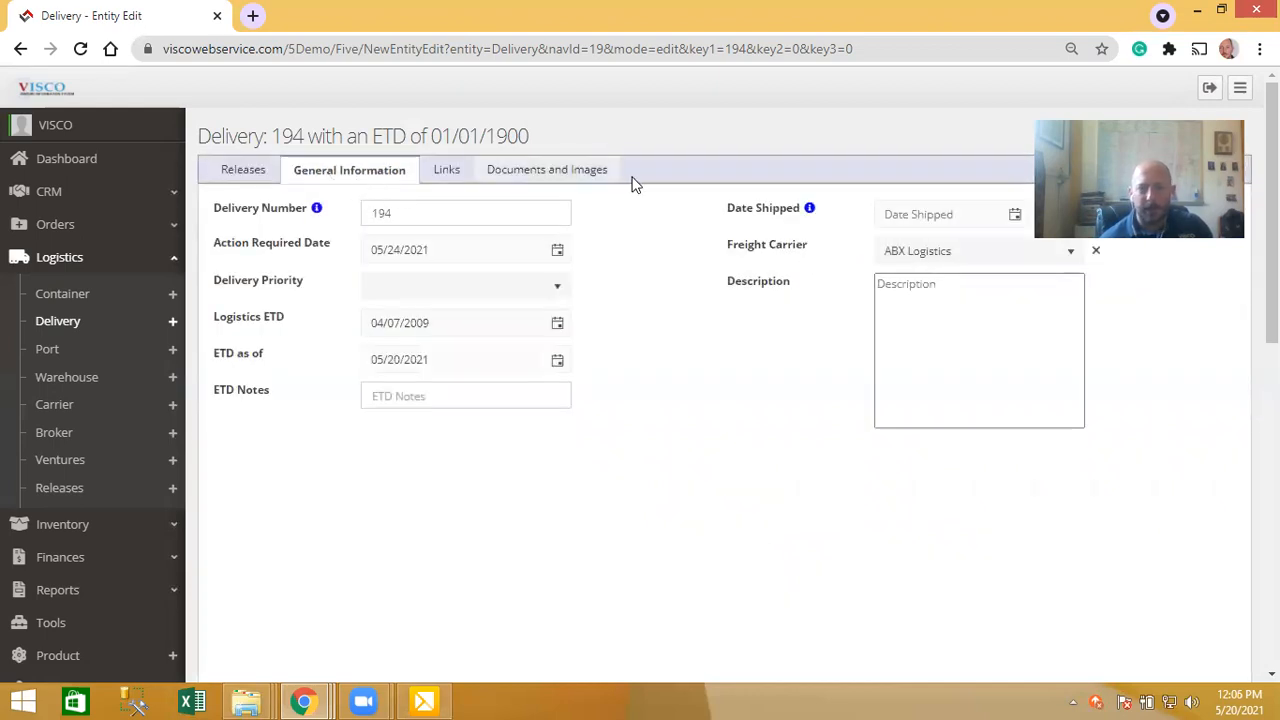
click(1015, 216)
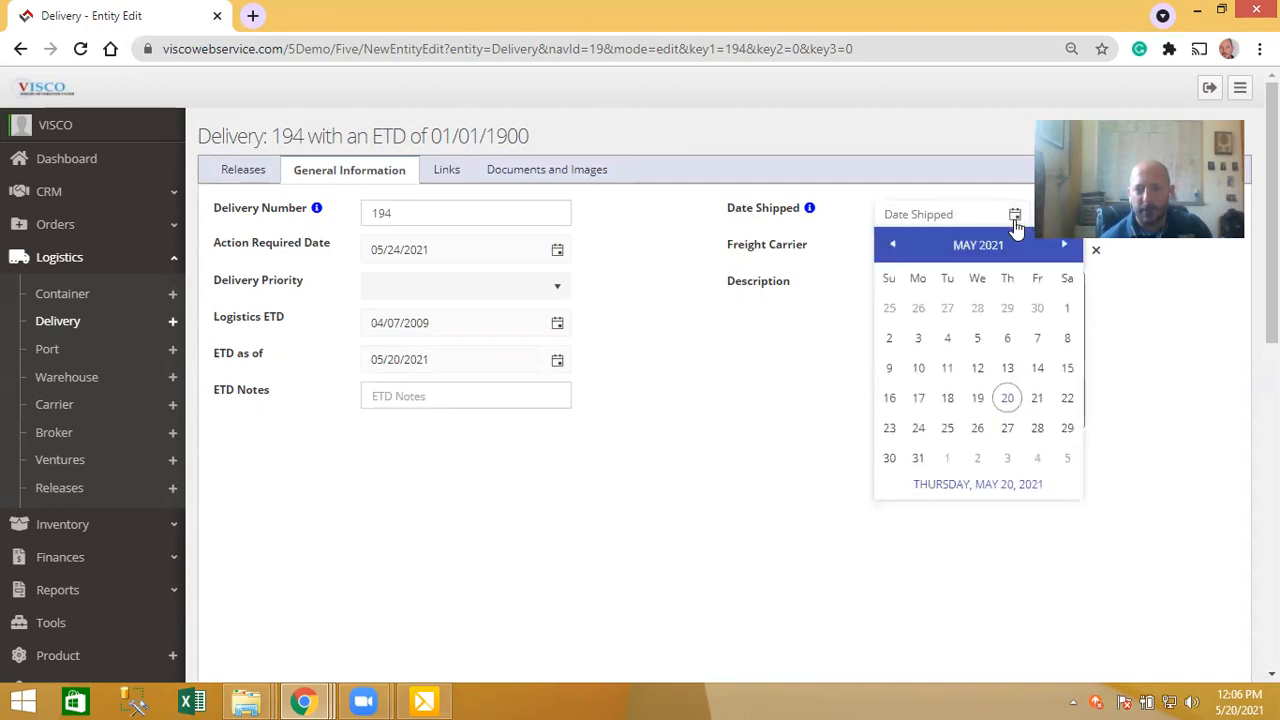
click(1008, 400)
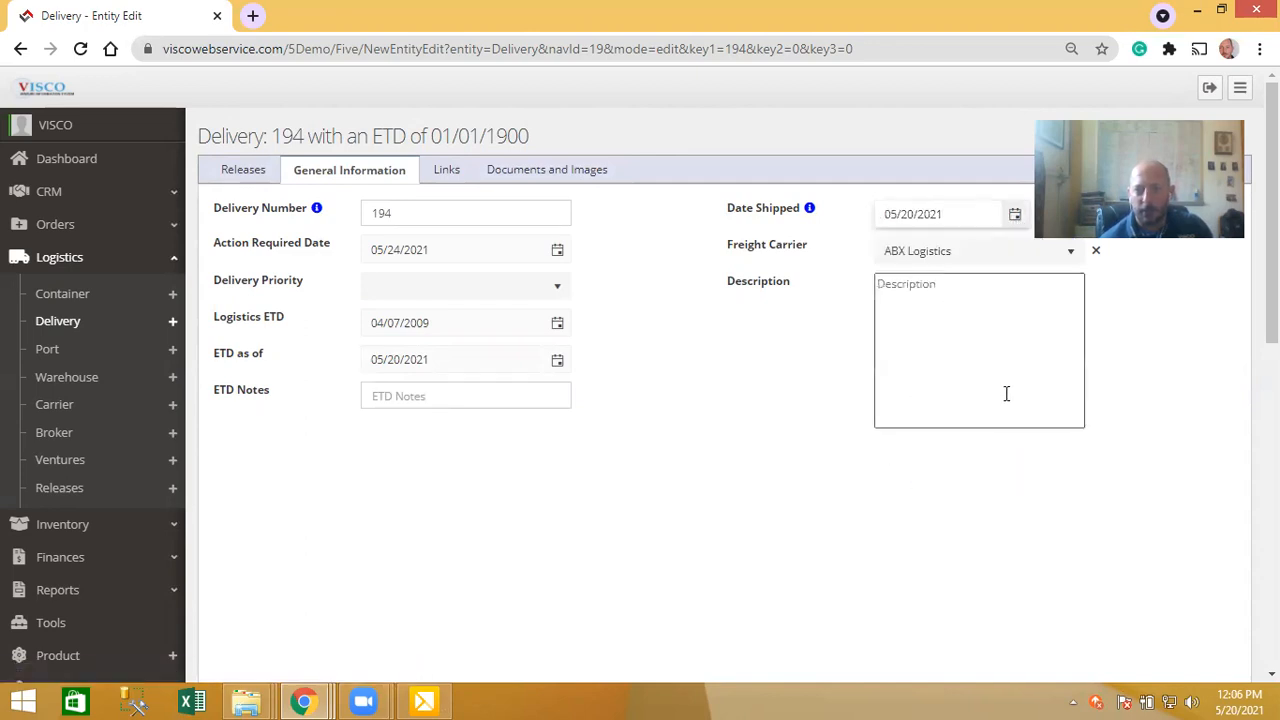